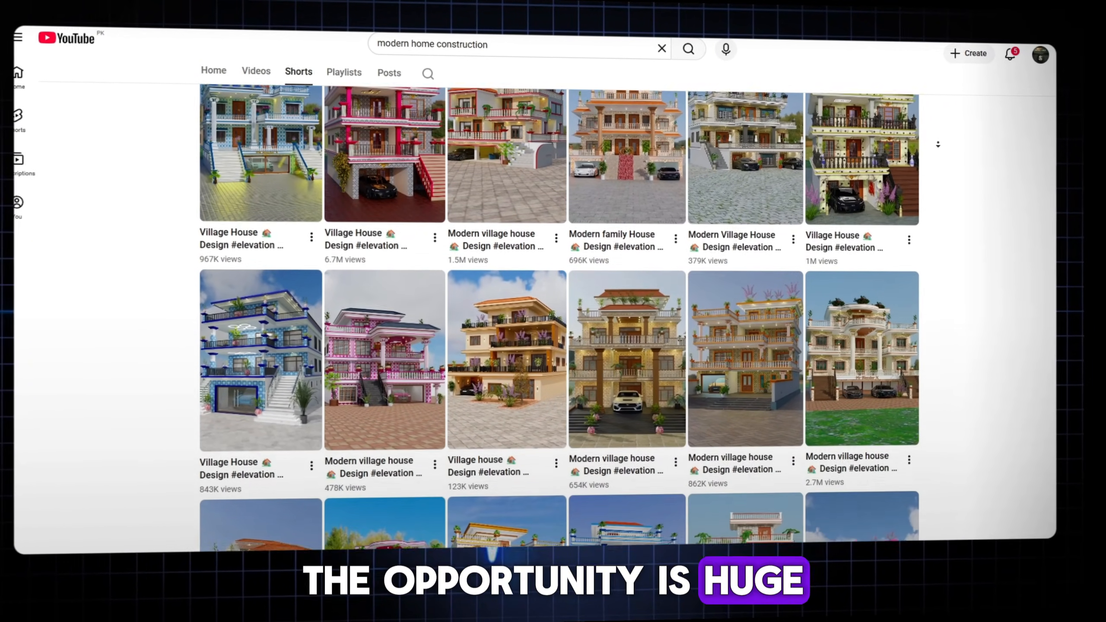
# Step: Scroll through the ChatGPT conversation to the request for 12 cinematic house-construction video prompts
pyautogui.scroll(-2, 938, 145)
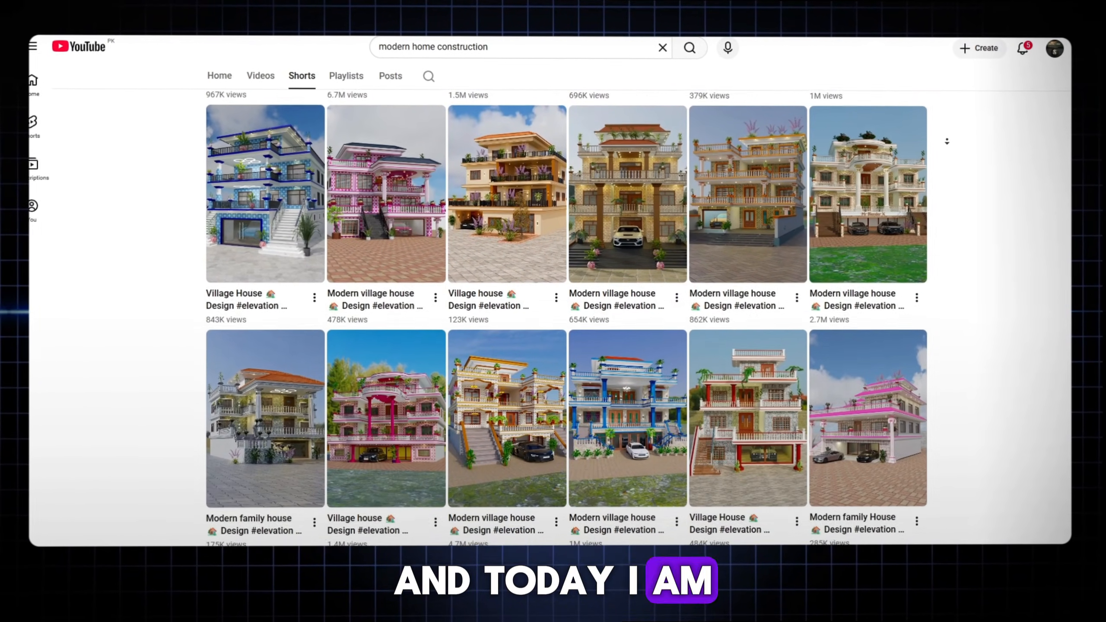
pyautogui.scroll(-3, 947, 142)
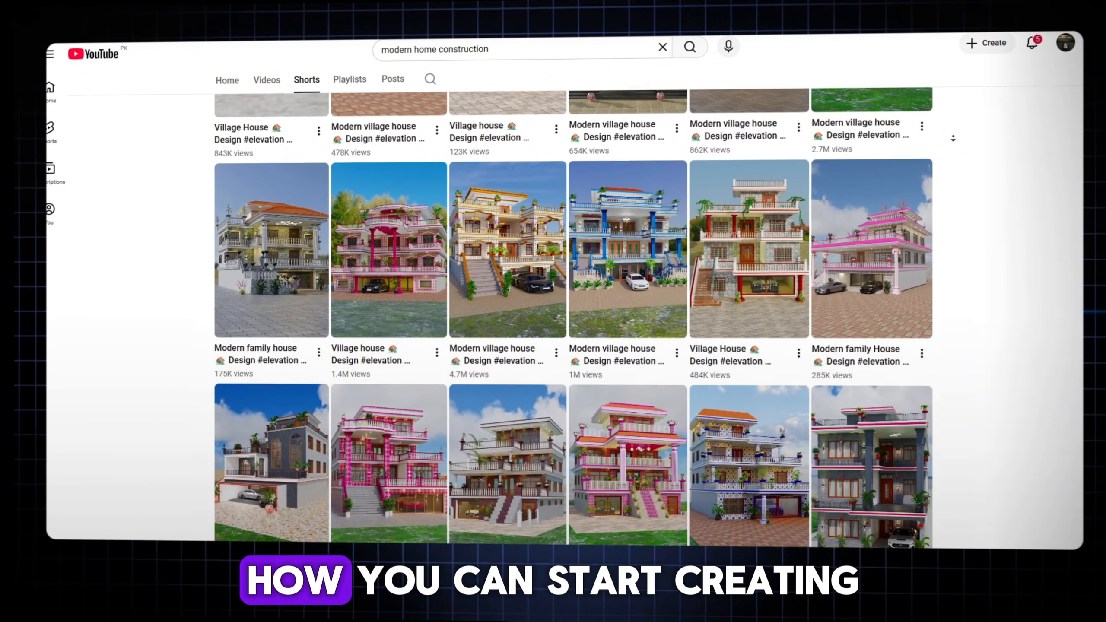
pyautogui.scroll(-2, 953, 138)
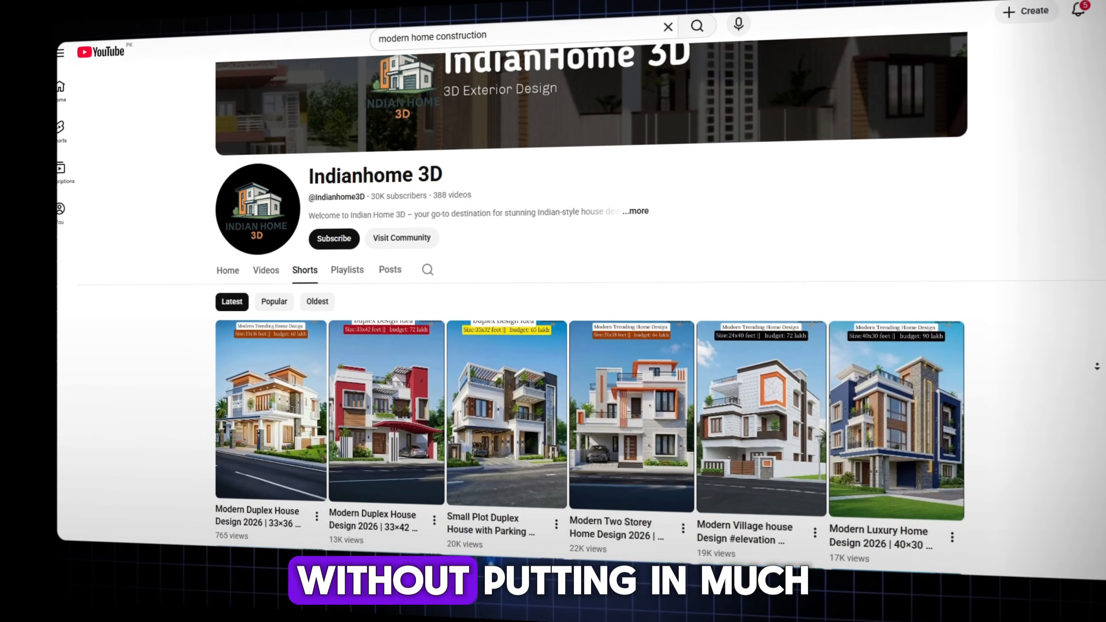
pyautogui.scroll(-2, 593, 348)
pyautogui.scroll(-2, 1074, 367)
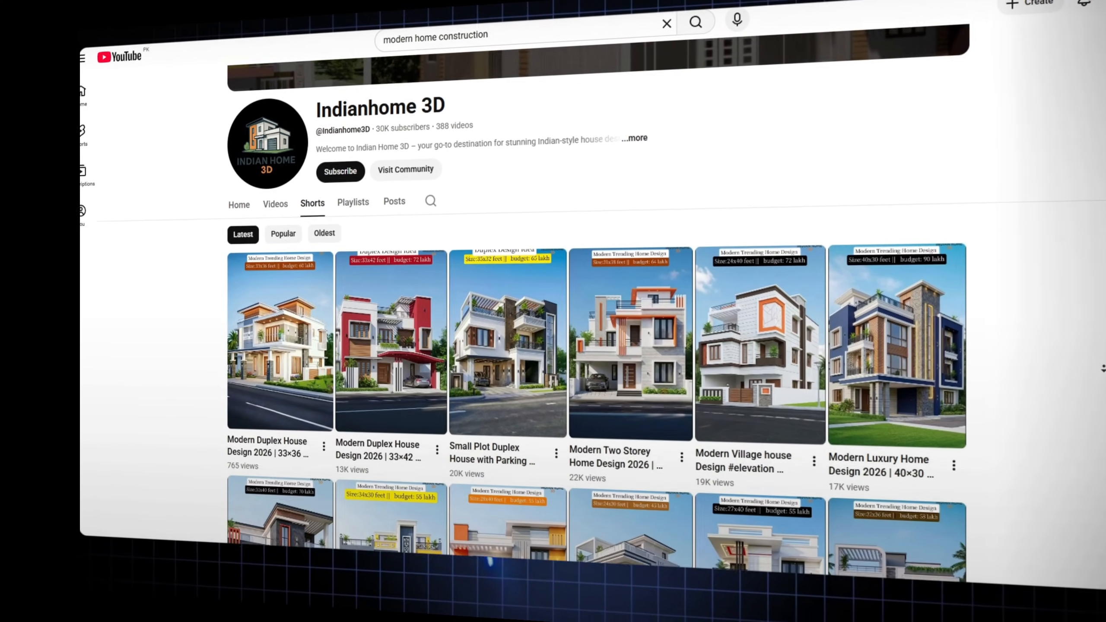
pyautogui.scroll(-2, 1073, 367)
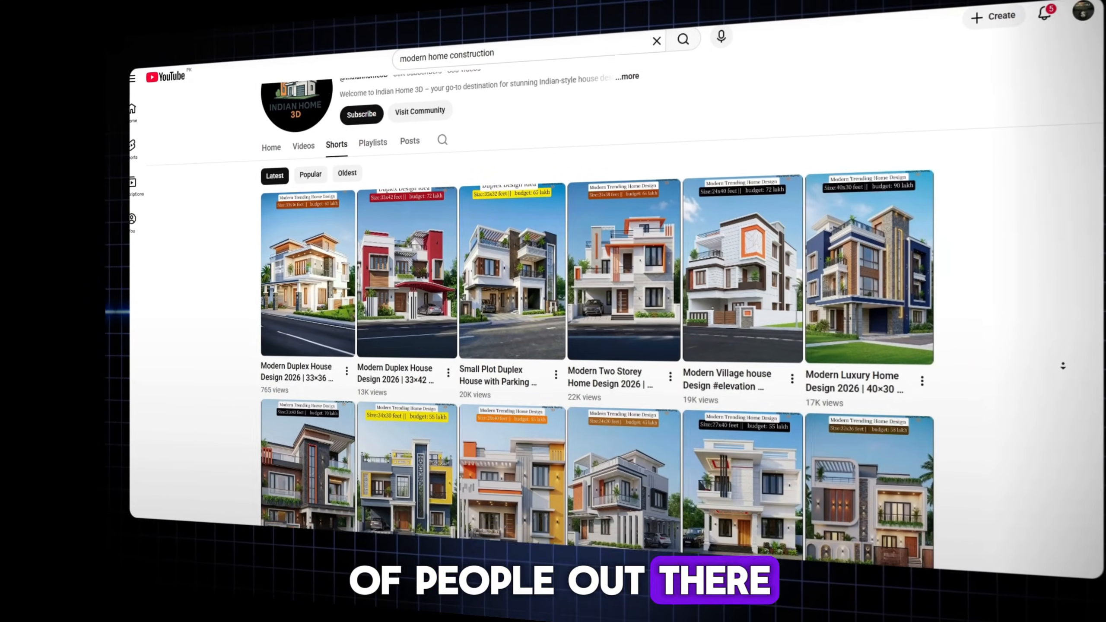
pyautogui.scroll(-2, 1049, 365)
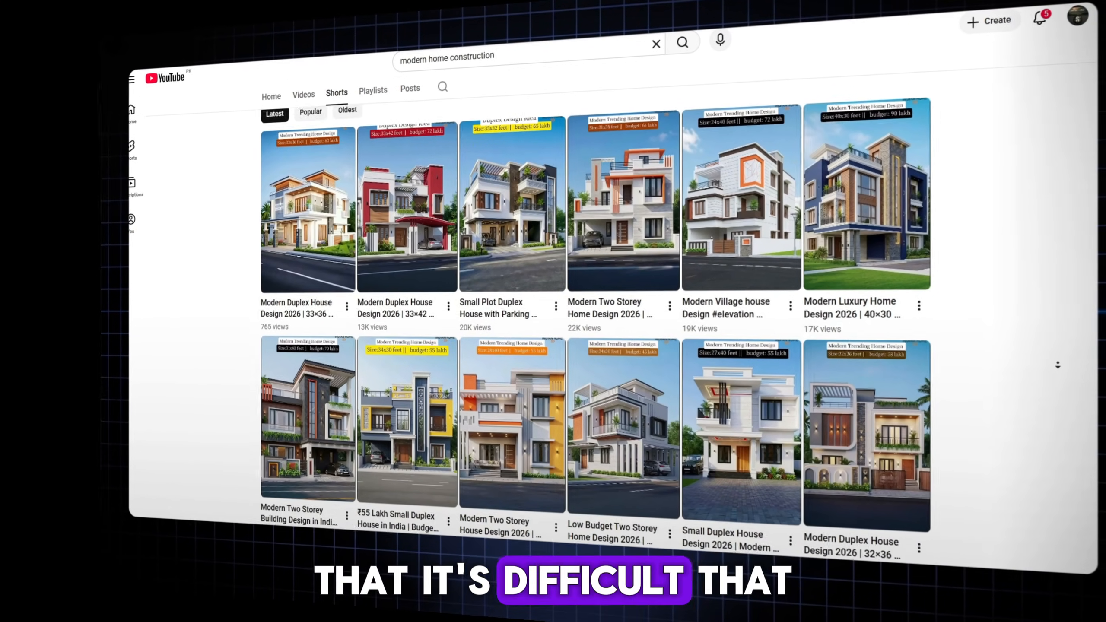
pyautogui.scroll(-2, 1080, 365)
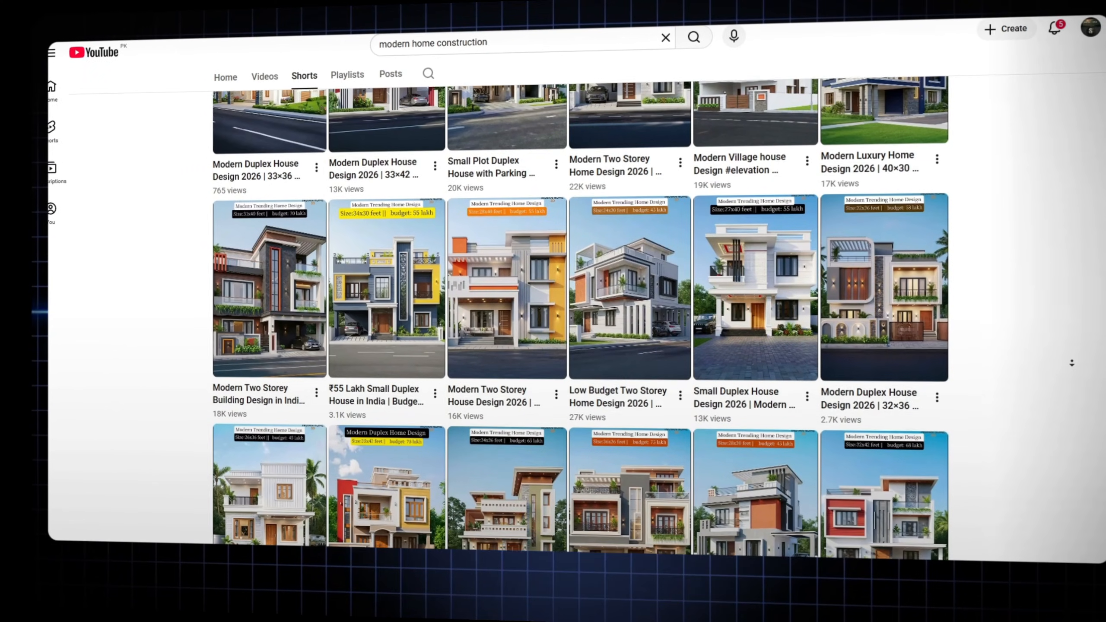
pyautogui.scroll(-2, 1073, 363)
pyautogui.scroll(-2, 1060, 362)
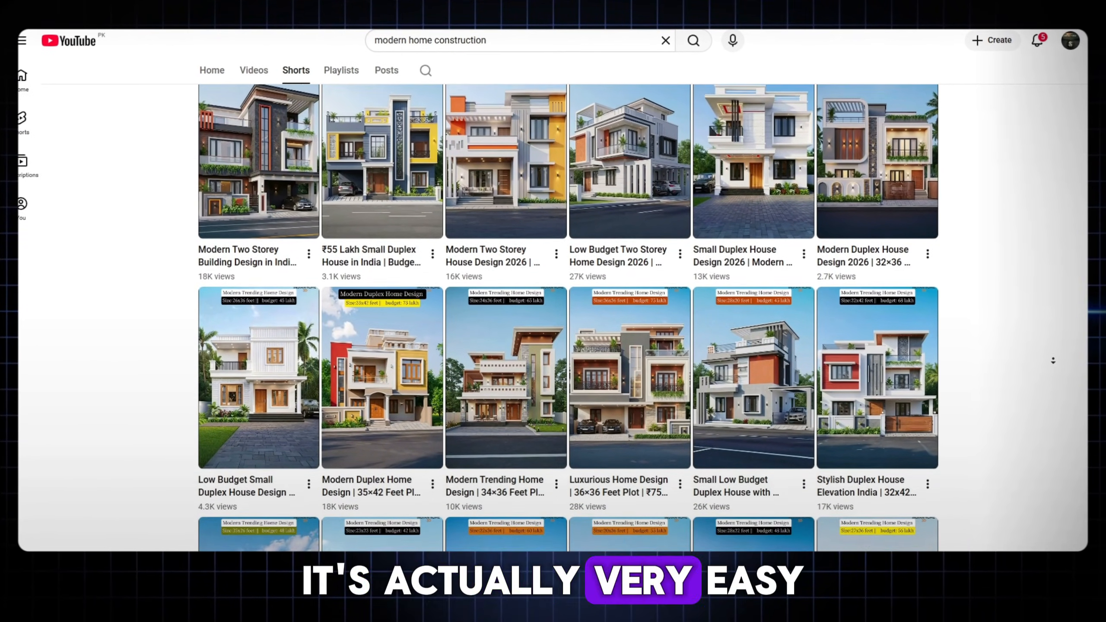
pyautogui.scroll(-1, 1053, 361)
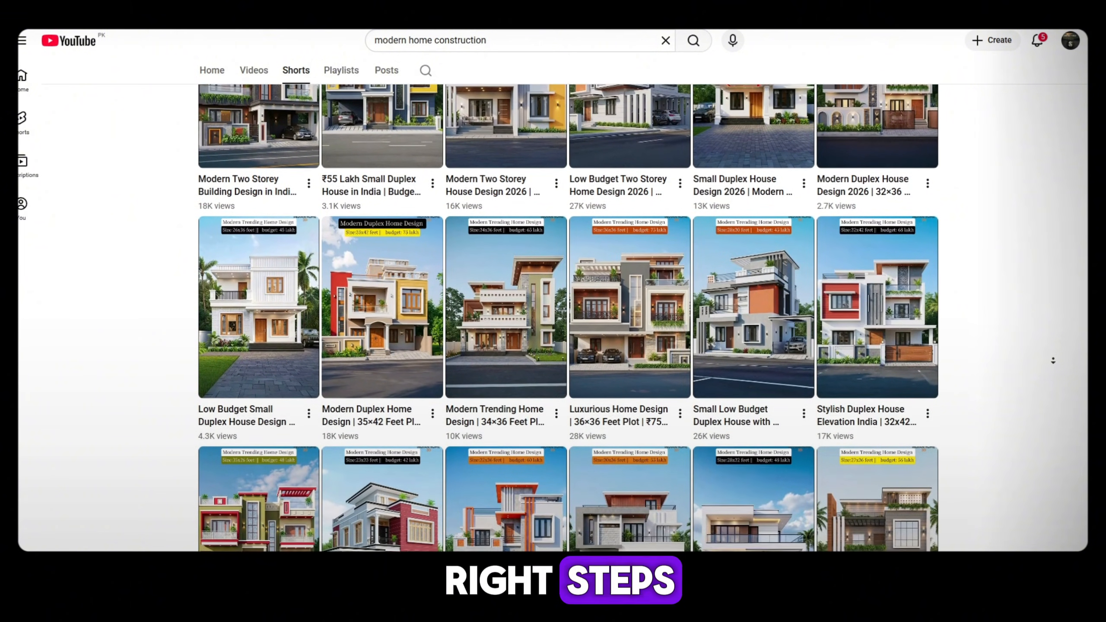
pyautogui.scroll(-1, 1052, 361)
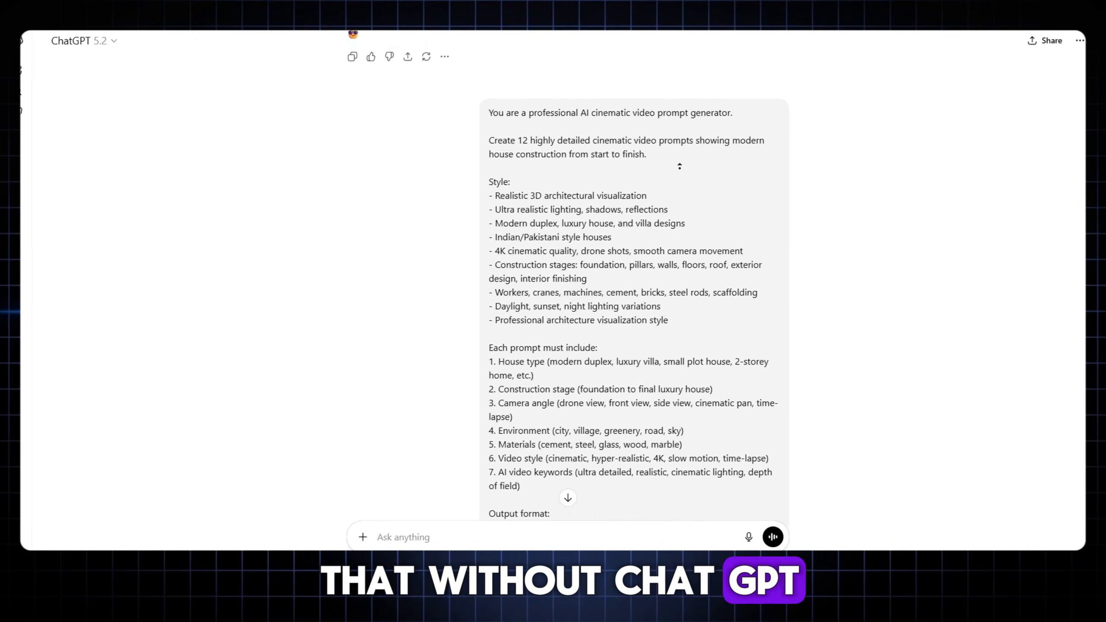
# Step: Select the prompt's opening lines down to the Materials line, then clear the selection
pyautogui.scroll(10, 901, 219)
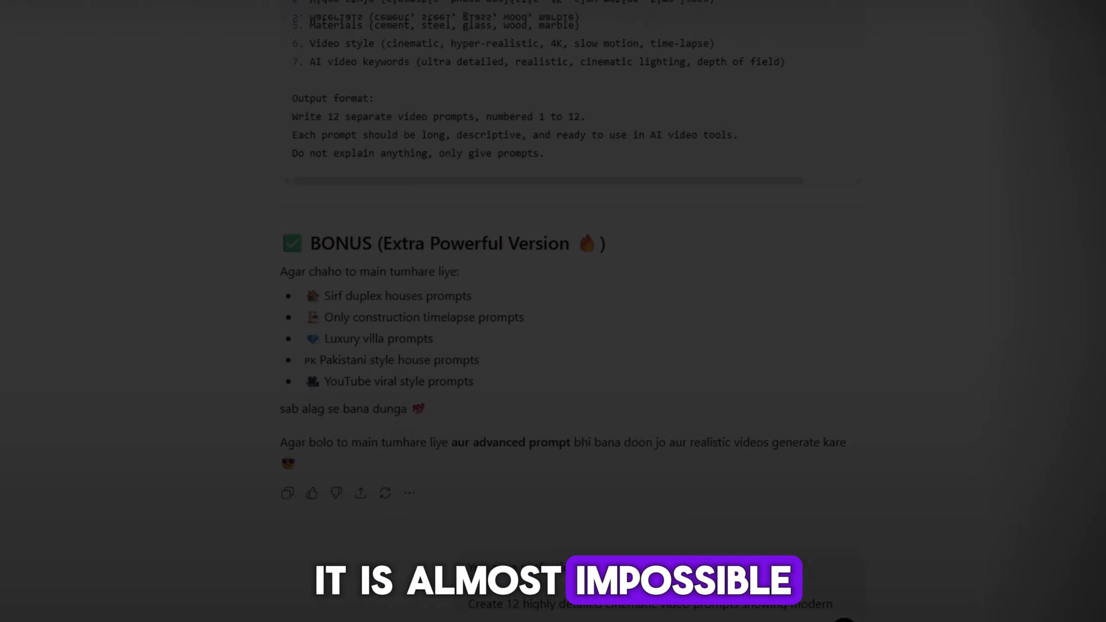
pyautogui.scroll(-10, 887, 213)
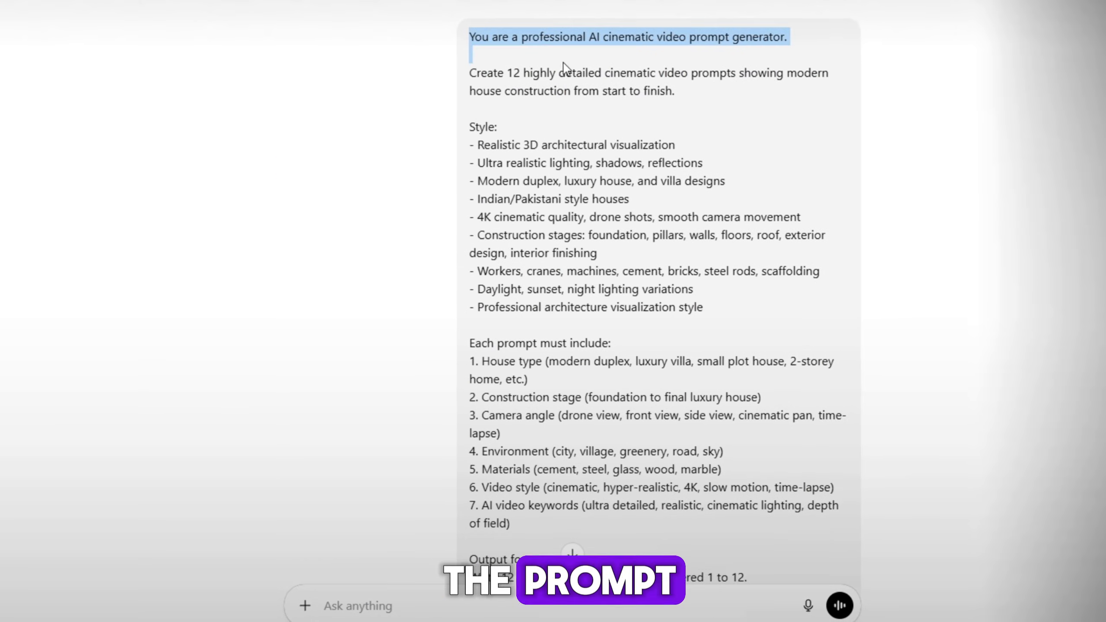
pyautogui.moveTo(764, 286); pyautogui.dragTo(815, 422)
pyautogui.moveTo(820, 478); pyautogui.dragTo(820, 478)
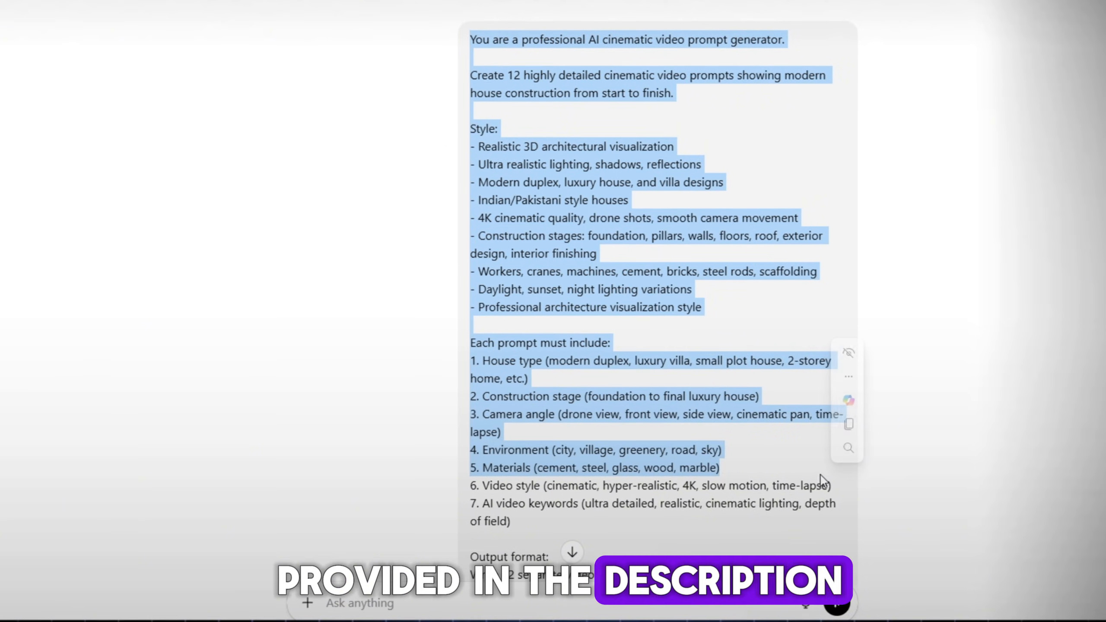
pyautogui.click(731, 232)
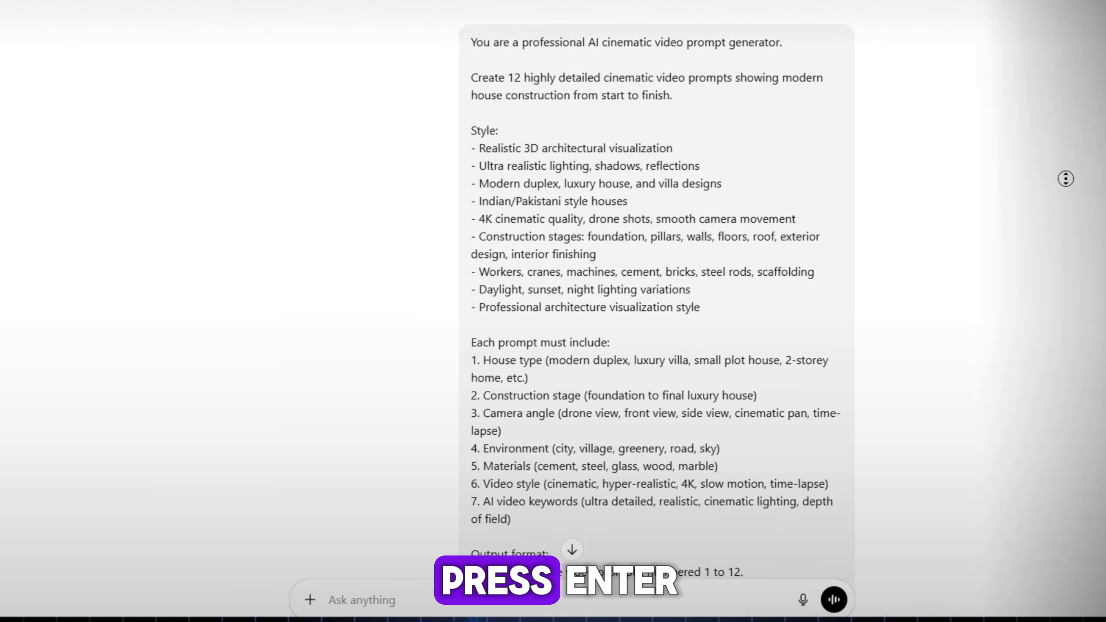
# Step: Follow the streaming reply through prompt 1's duplex foundation and prompt 2's villa pillars
pyautogui.scroll(-2, 1075, 197)
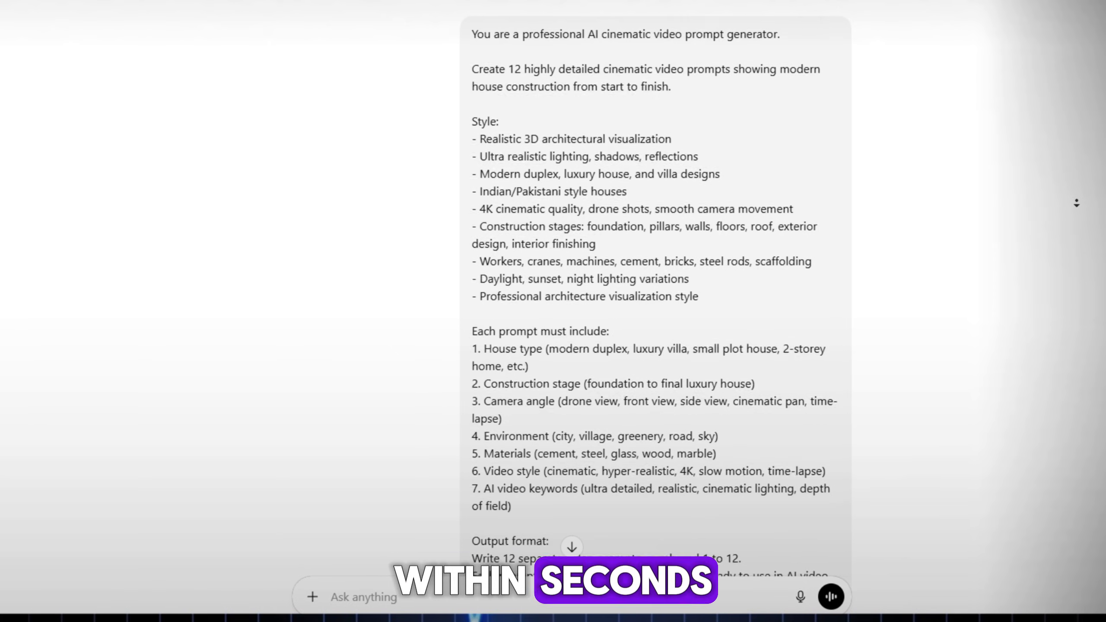
pyautogui.scroll(-2, 1081, 202)
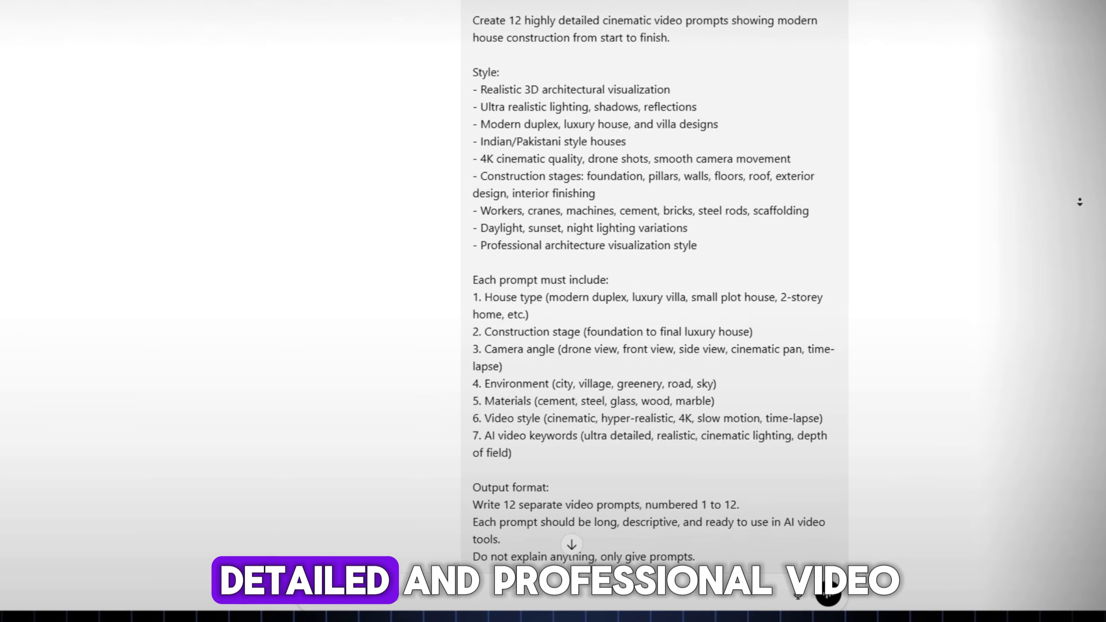
pyautogui.scroll(-2, 1075, 203)
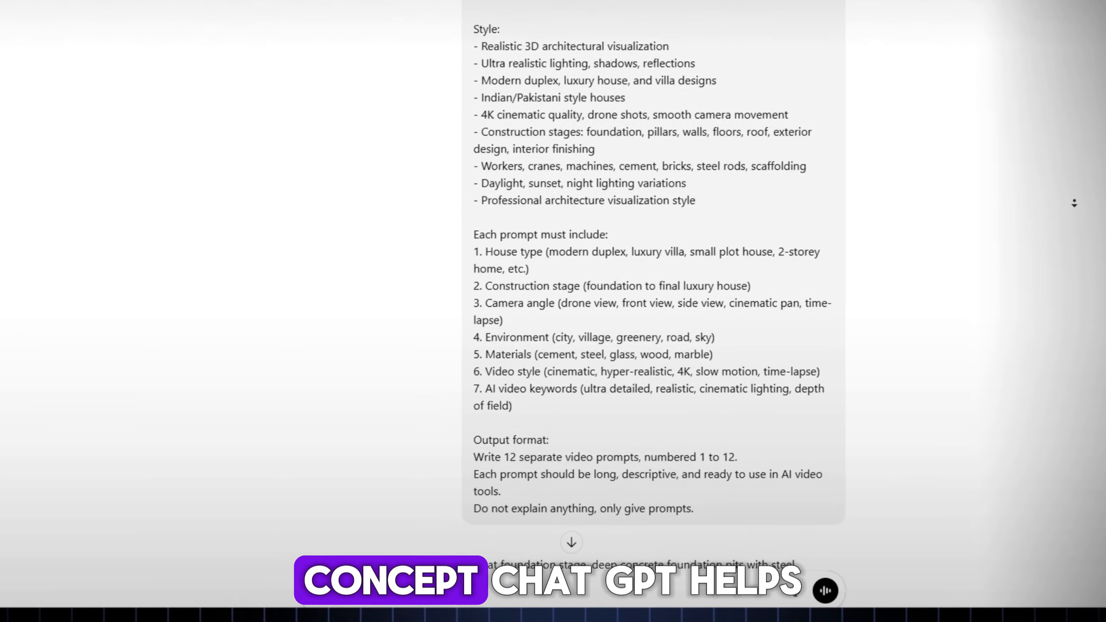
pyautogui.scroll(-2, 1069, 204)
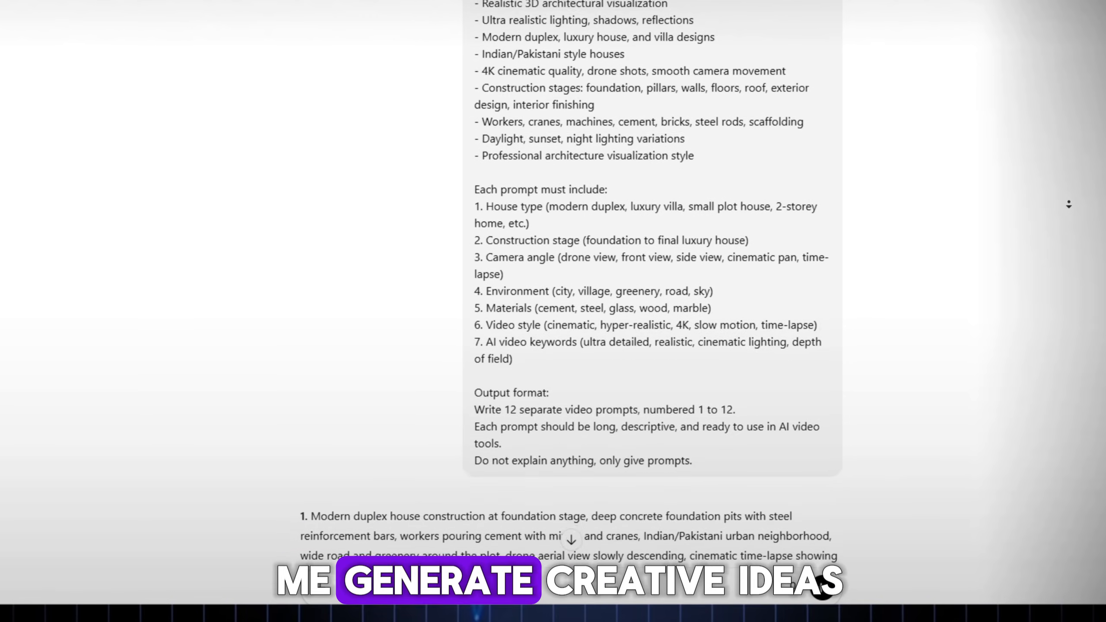
pyautogui.scroll(-2, 1064, 205)
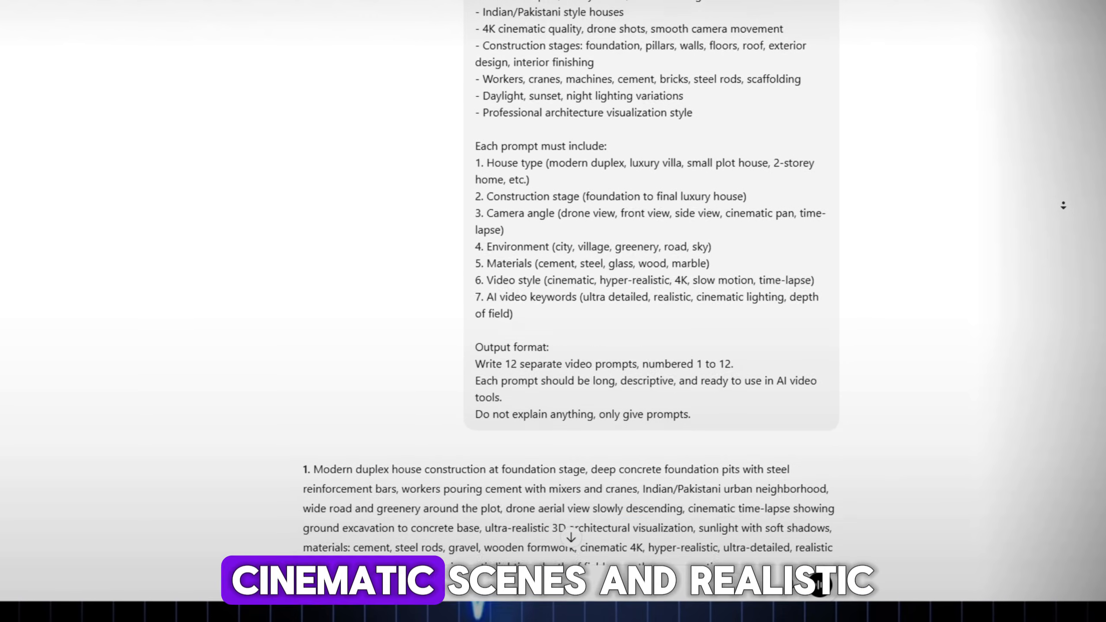
pyautogui.scroll(-2, 1058, 206)
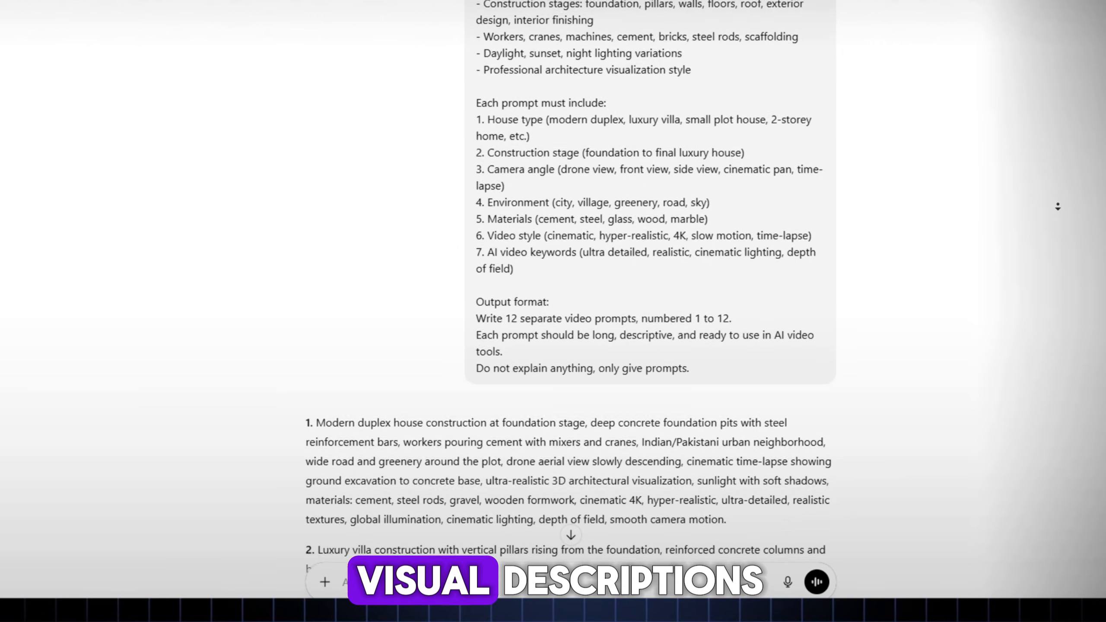
# Step: Scroll the finished reply down to prompt 12, the luxury villa cinematic showcase
pyautogui.scroll(-1, 1053, 208)
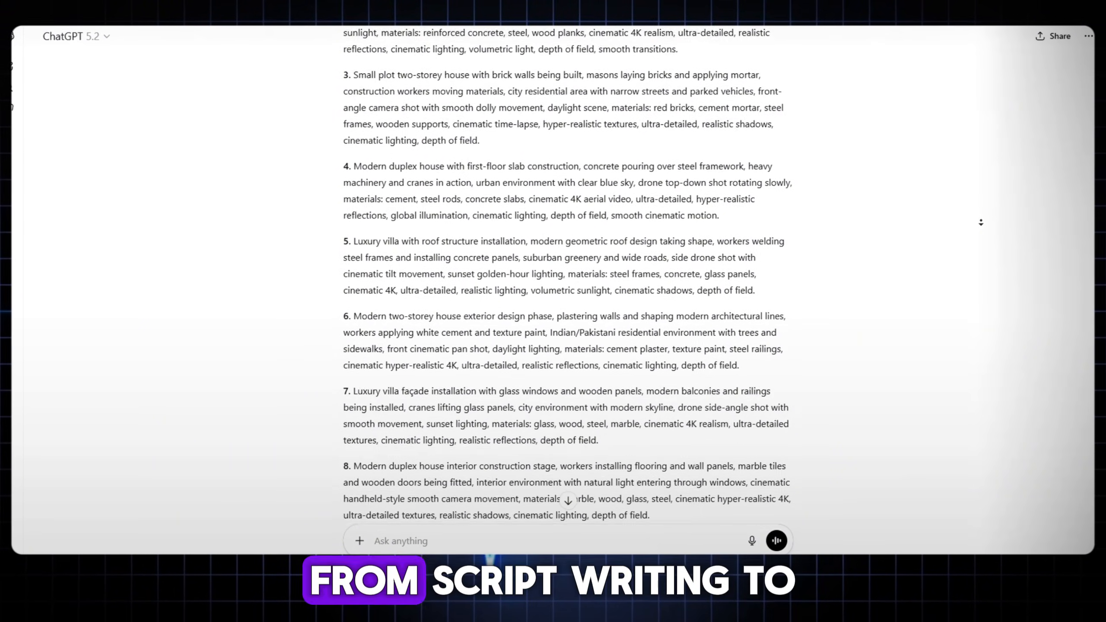
pyautogui.scroll(-1, 978, 223)
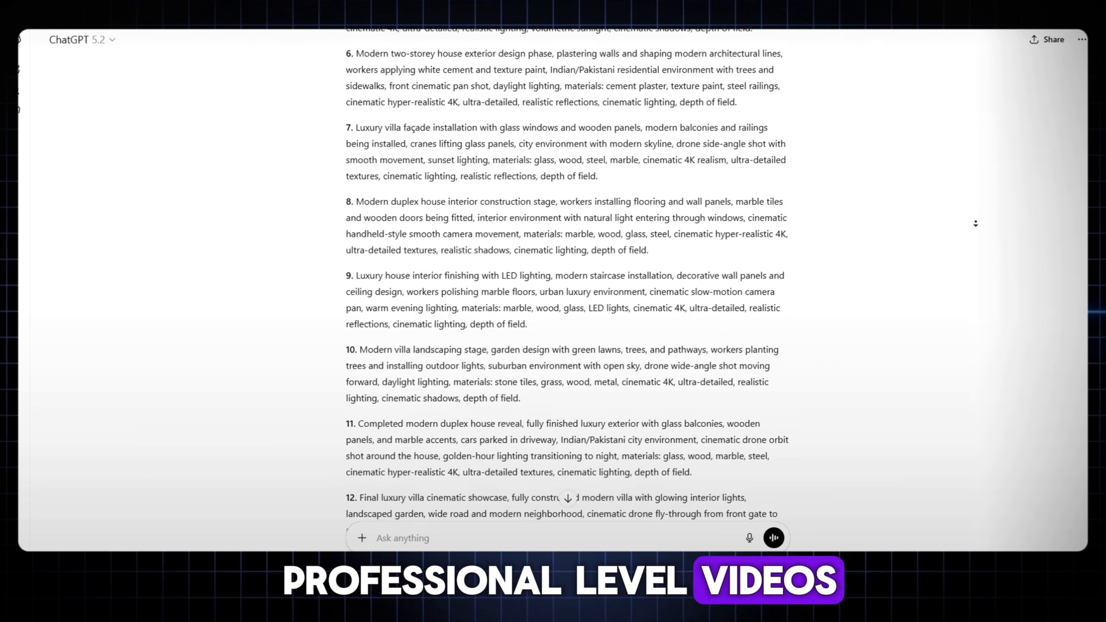
pyautogui.scroll(-1, 975, 224)
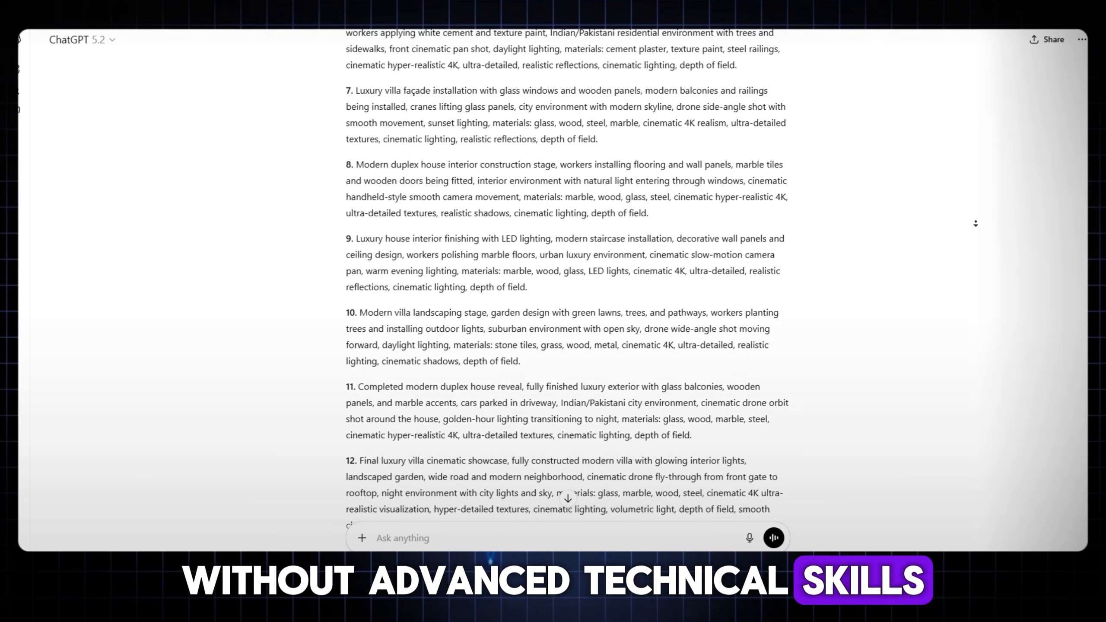
pyautogui.scroll(-2, 975, 223)
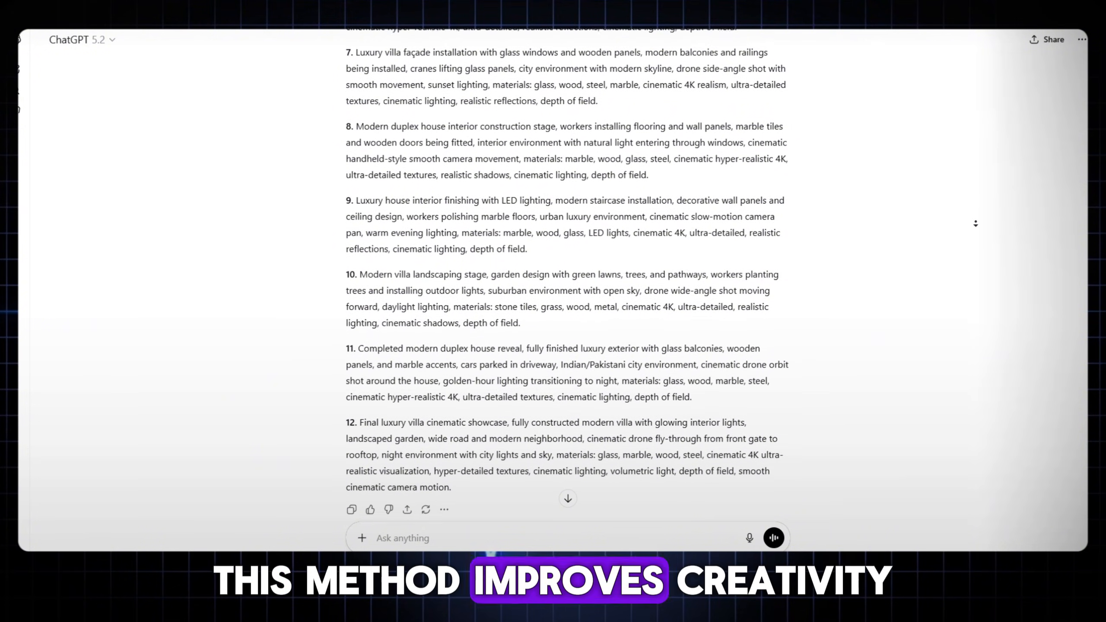
pyautogui.scroll(-1, 975, 223)
pyautogui.scroll(-1, 976, 223)
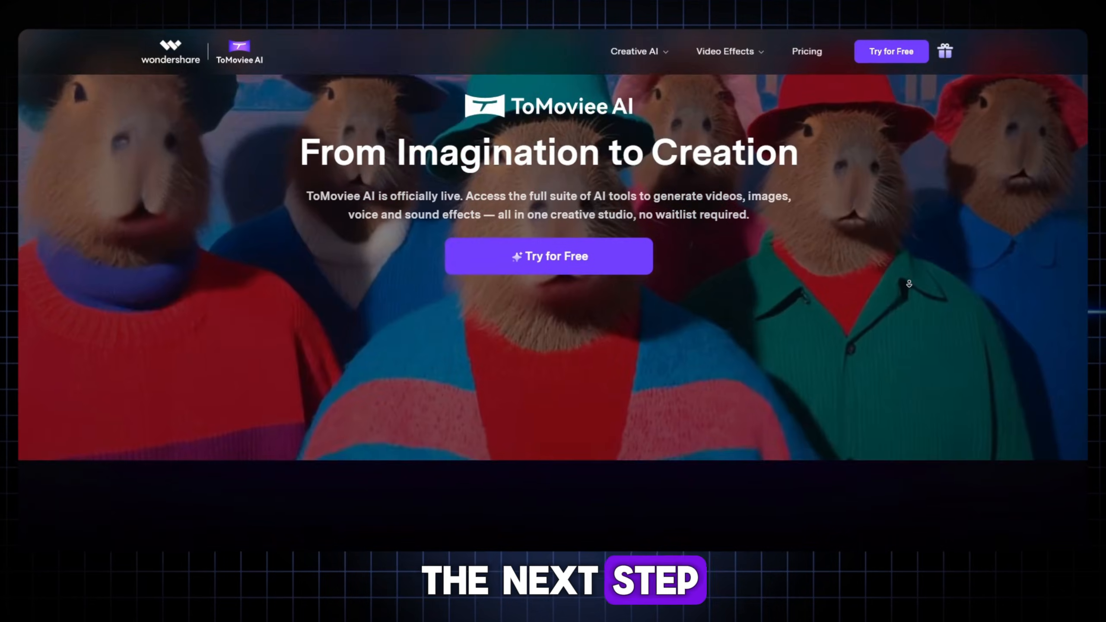
pyautogui.scroll(-3, 907, 284)
pyautogui.scroll(-4, 907, 283)
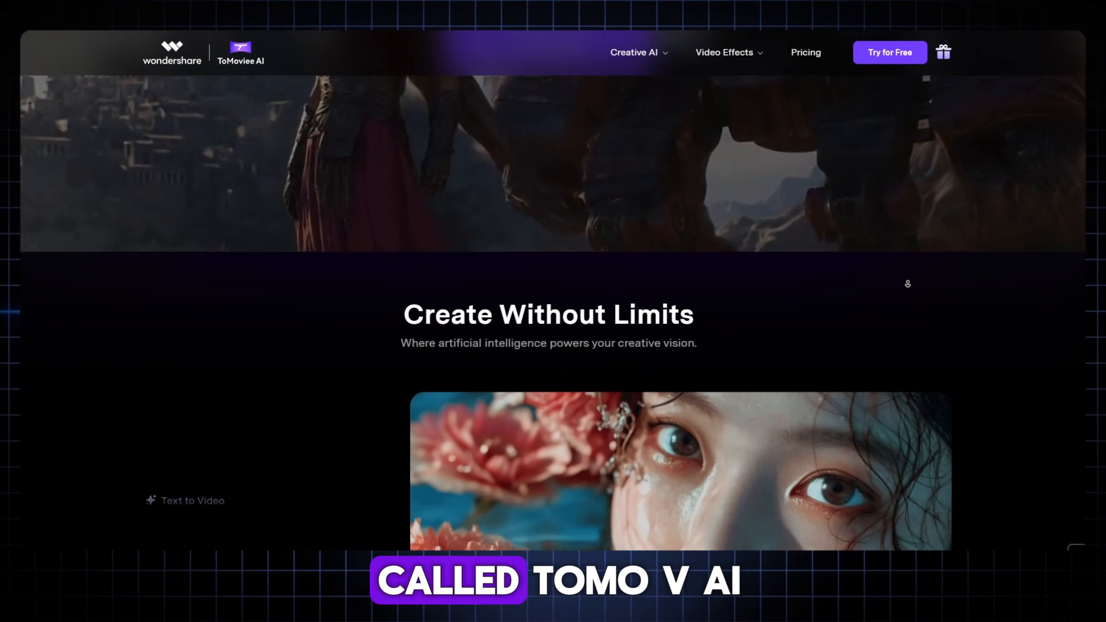
pyautogui.scroll(-5, 907, 283)
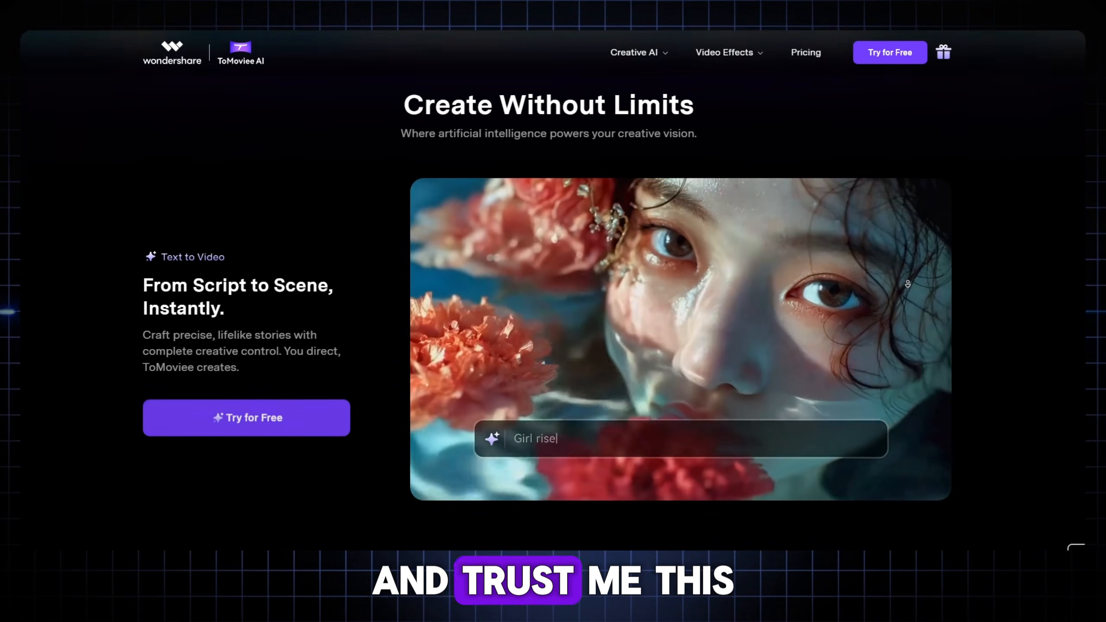
pyautogui.scroll(-5, 907, 283)
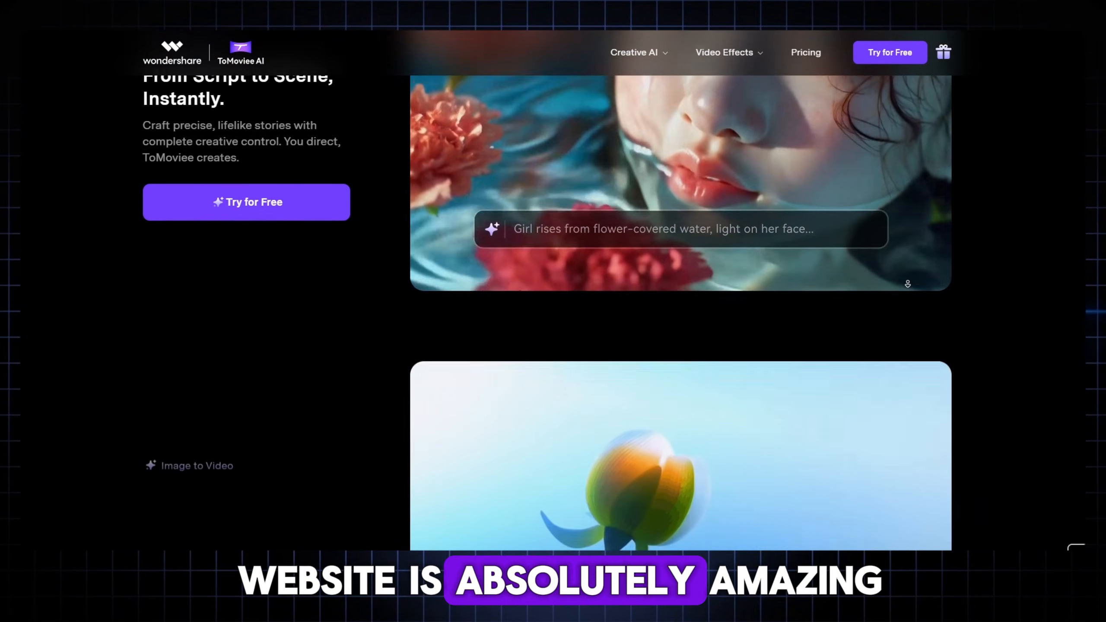
pyautogui.scroll(-5, 907, 283)
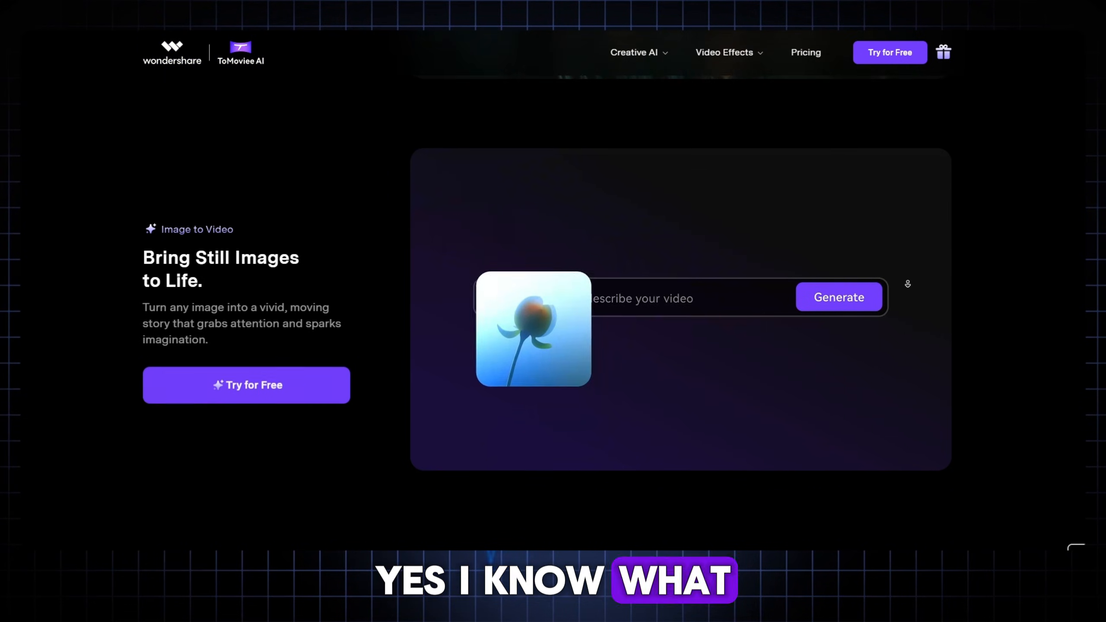
pyautogui.scroll(-5, 907, 283)
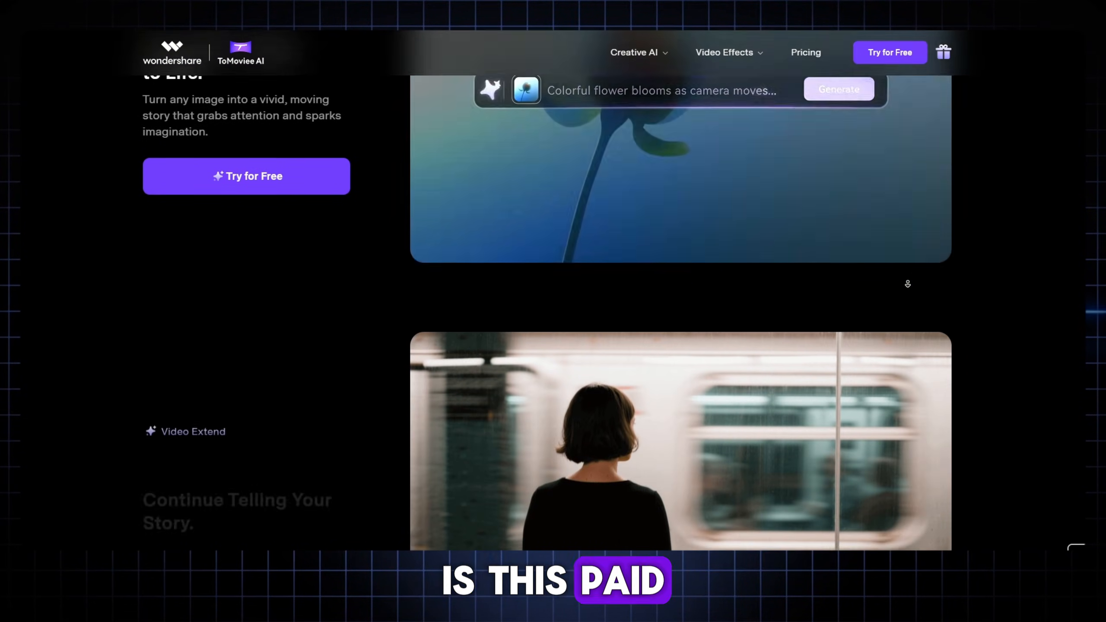
pyautogui.scroll(-5, 907, 284)
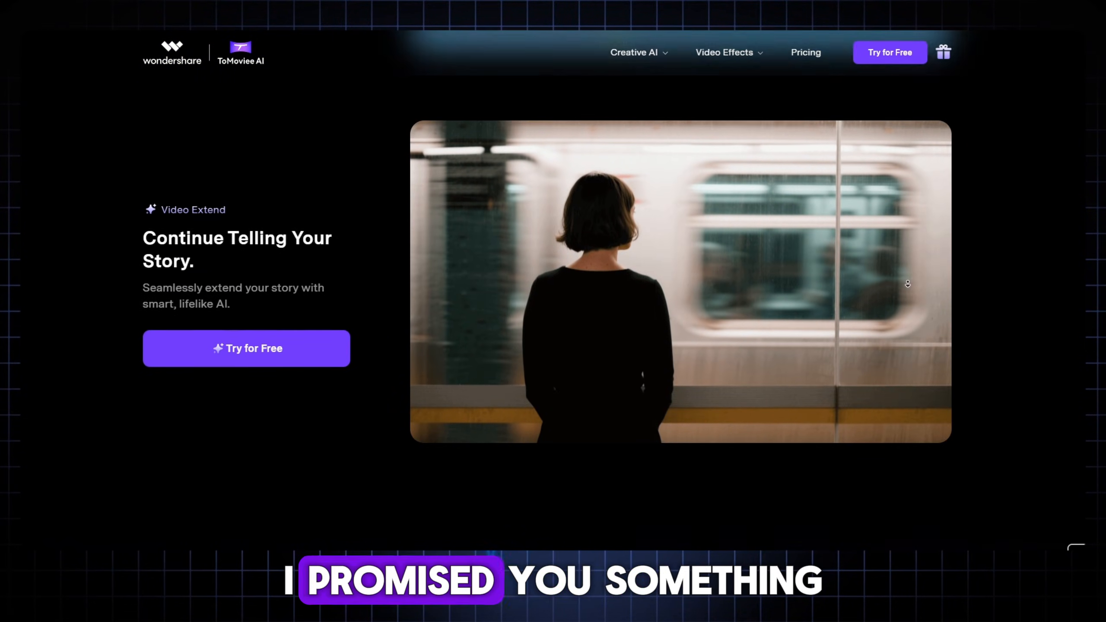
pyautogui.scroll(-5, 907, 284)
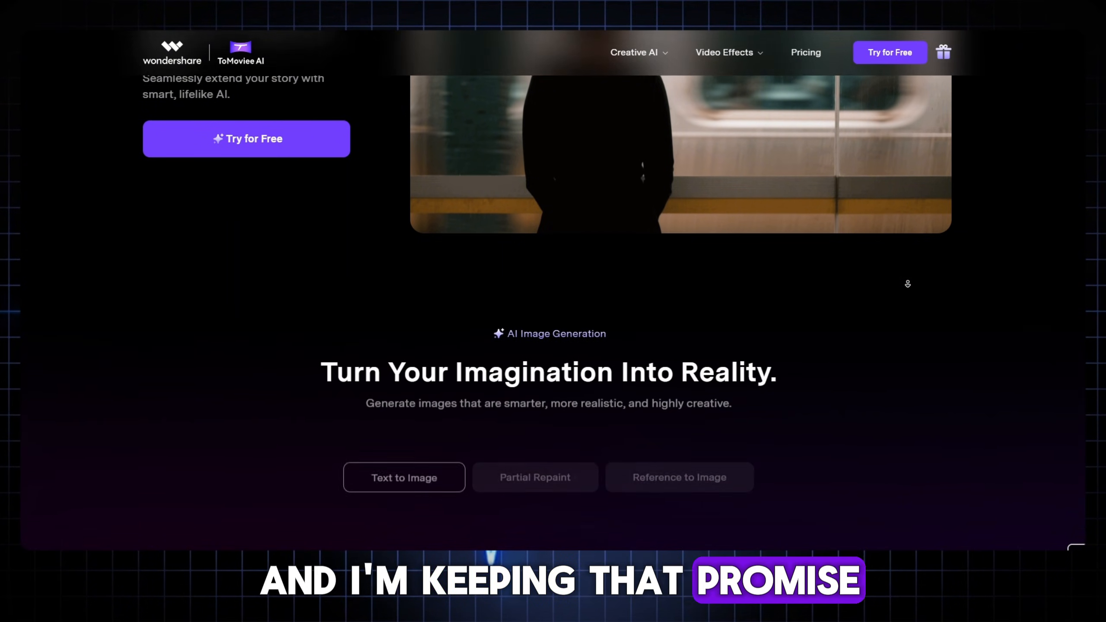
pyautogui.scroll(-5, 907, 283)
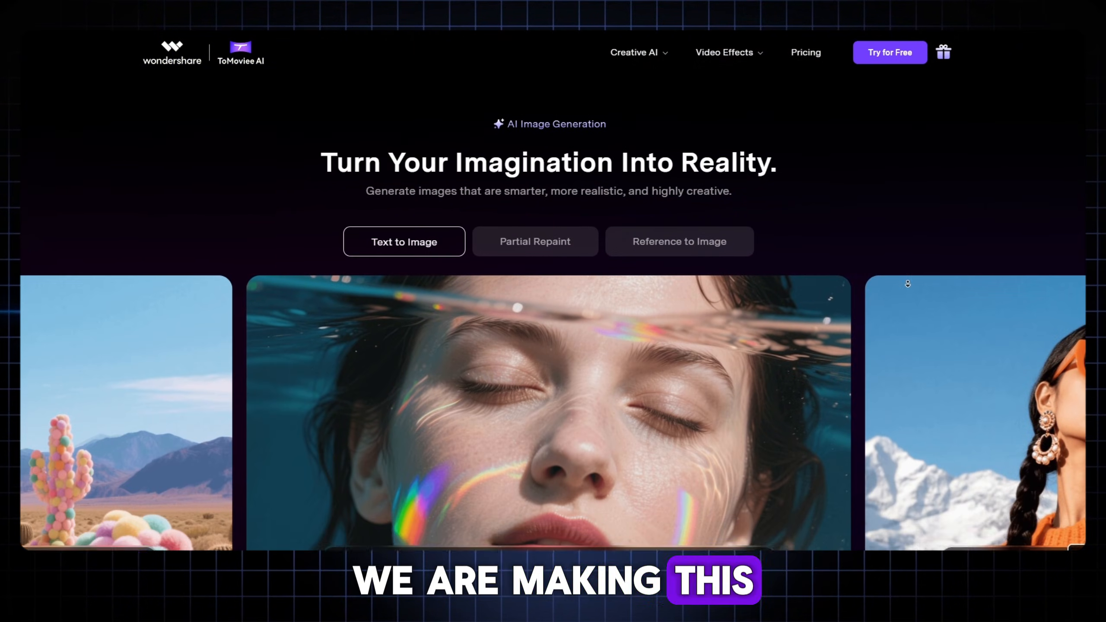
pyautogui.scroll(-5, 907, 284)
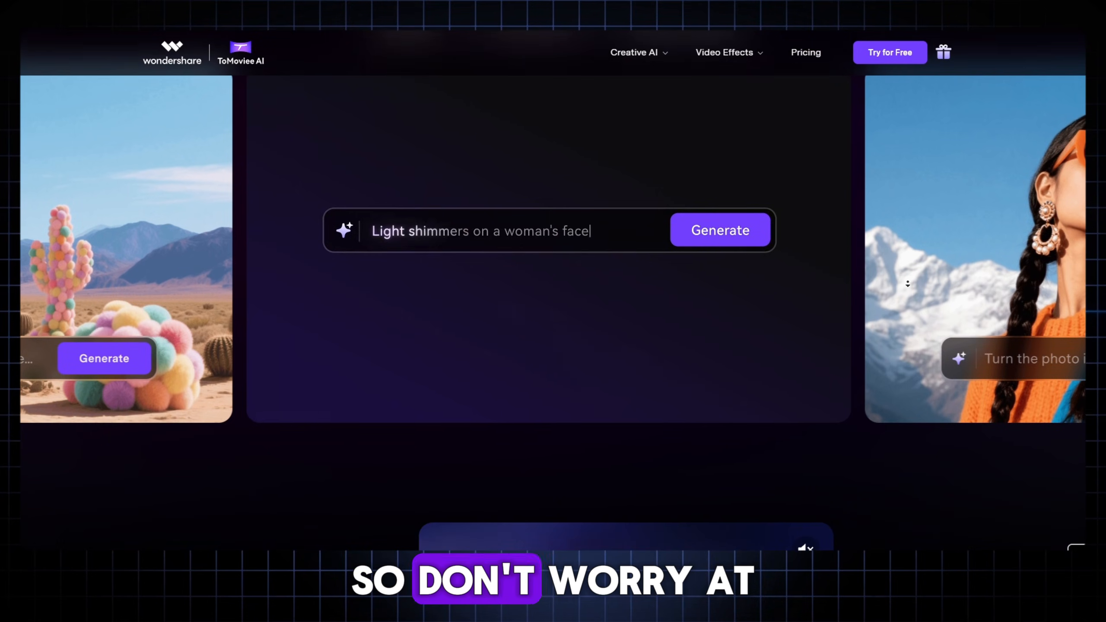
pyautogui.scroll(-5, 907, 284)
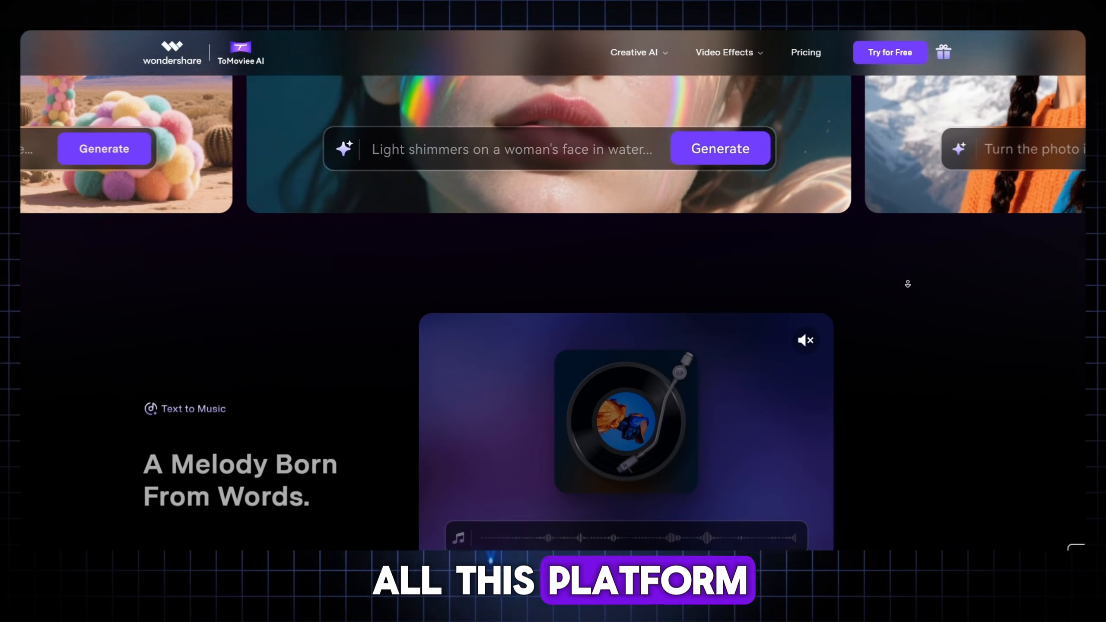
pyautogui.scroll(-5, 907, 283)
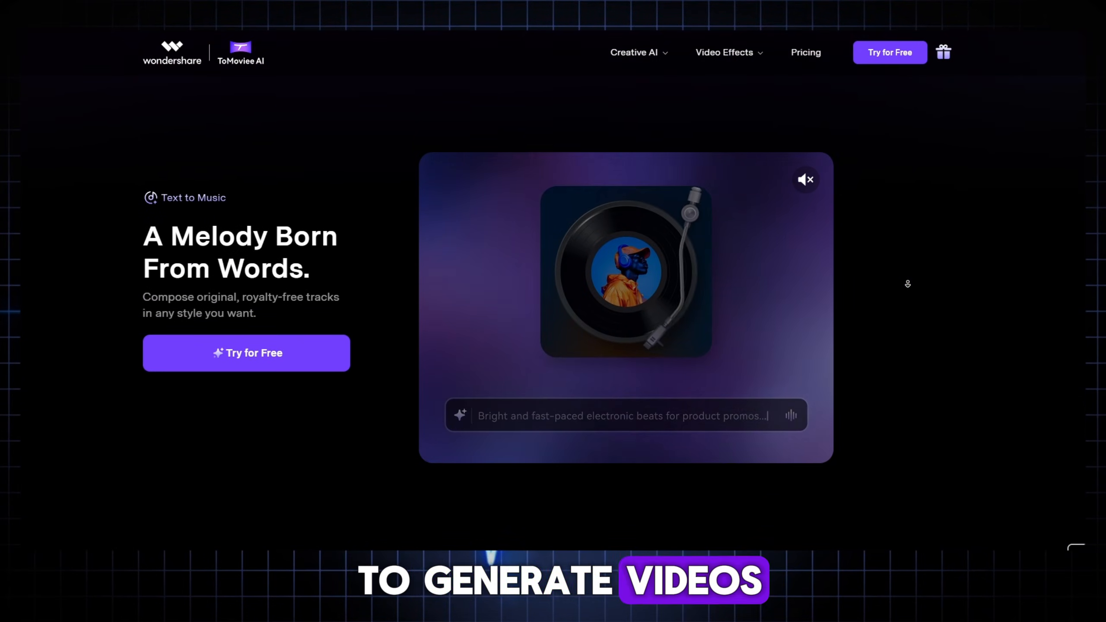
pyautogui.scroll(-5, 907, 283)
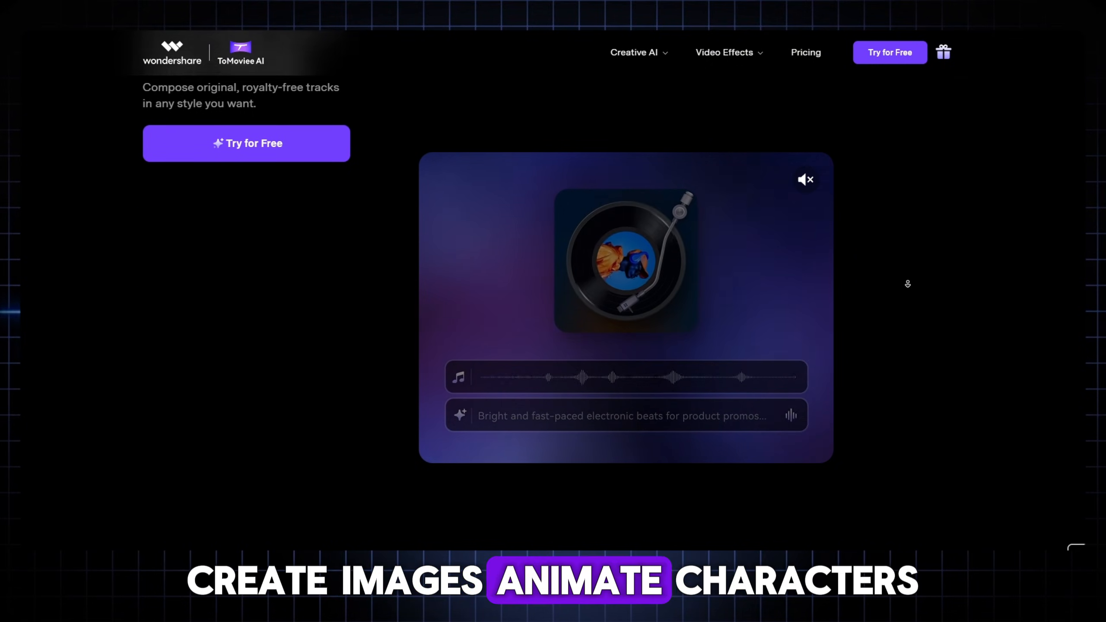
pyautogui.scroll(-5, 907, 284)
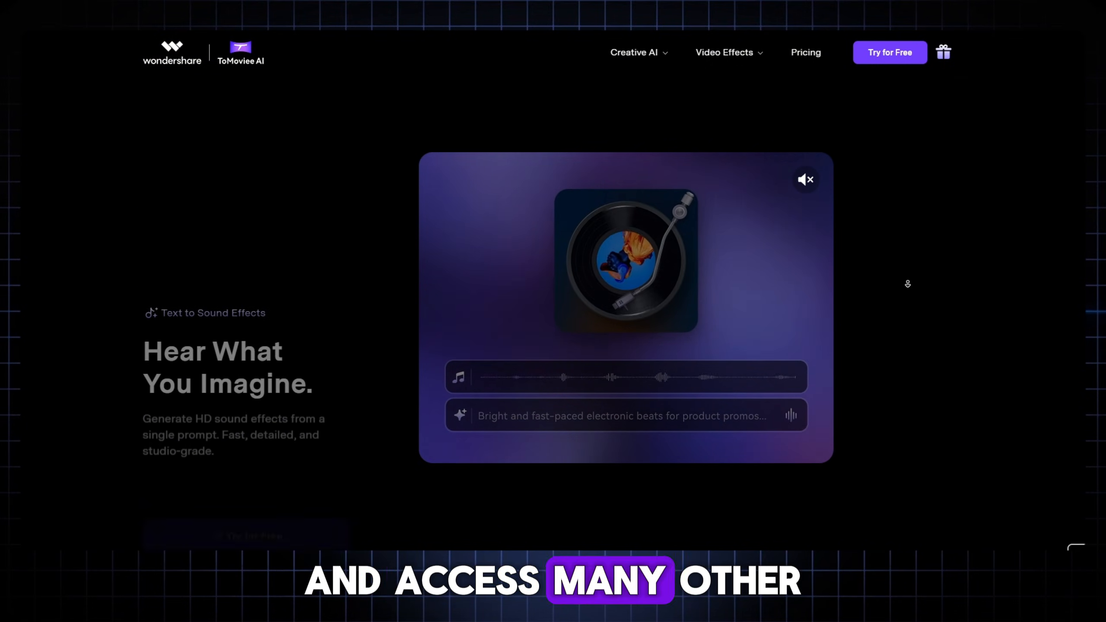
pyautogui.scroll(-6, 907, 284)
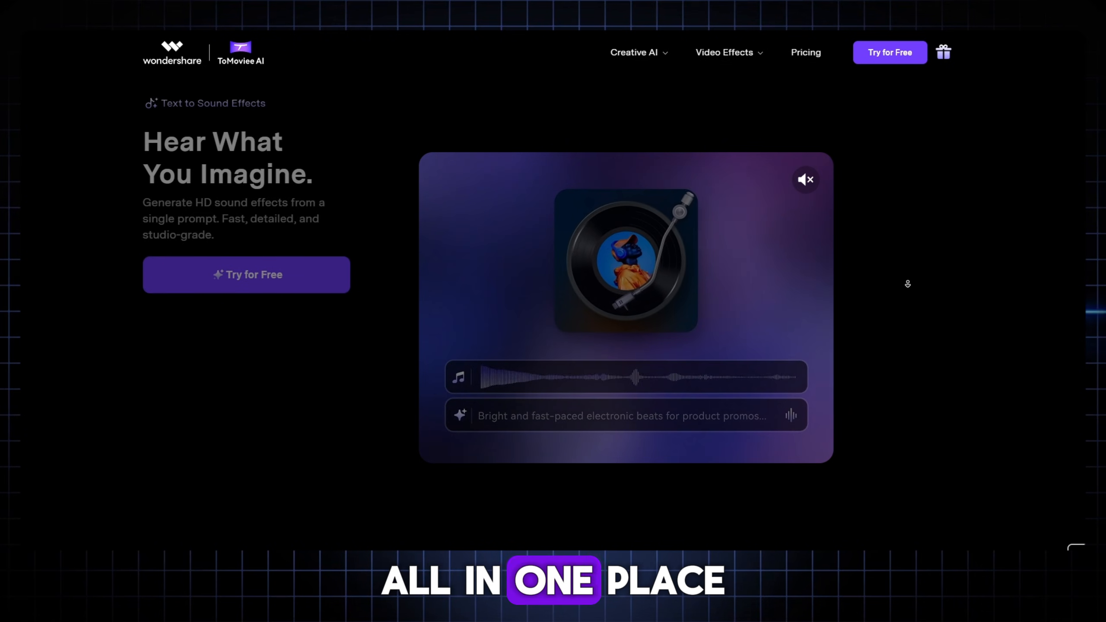
pyautogui.scroll(-15, 990, 320)
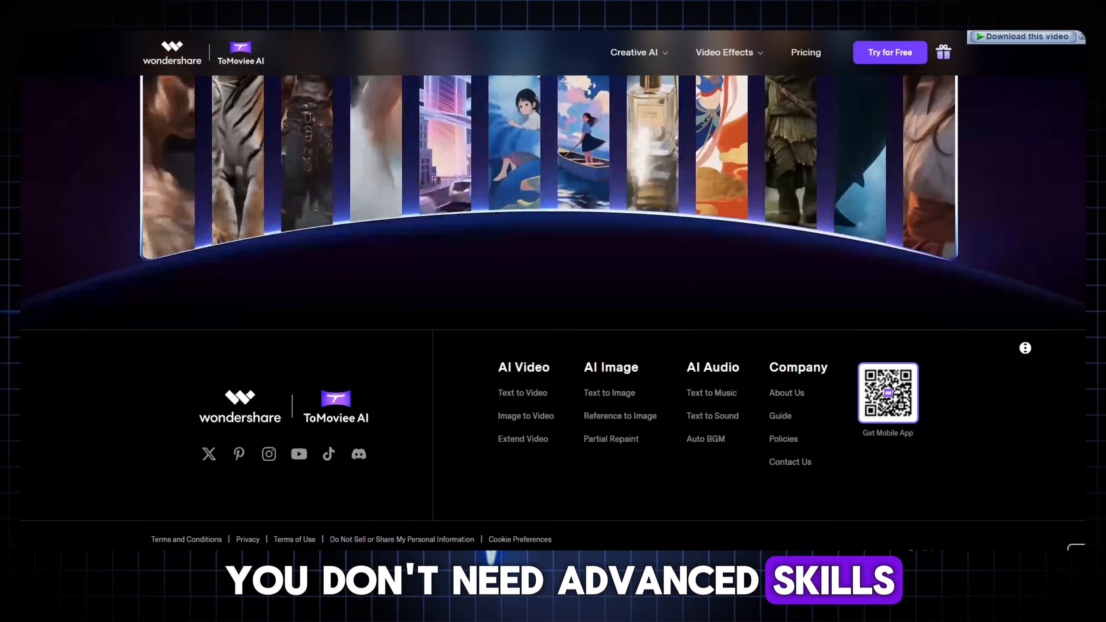
pyautogui.scroll(1, 1025, 344)
pyautogui.scroll(3, 1027, 322)
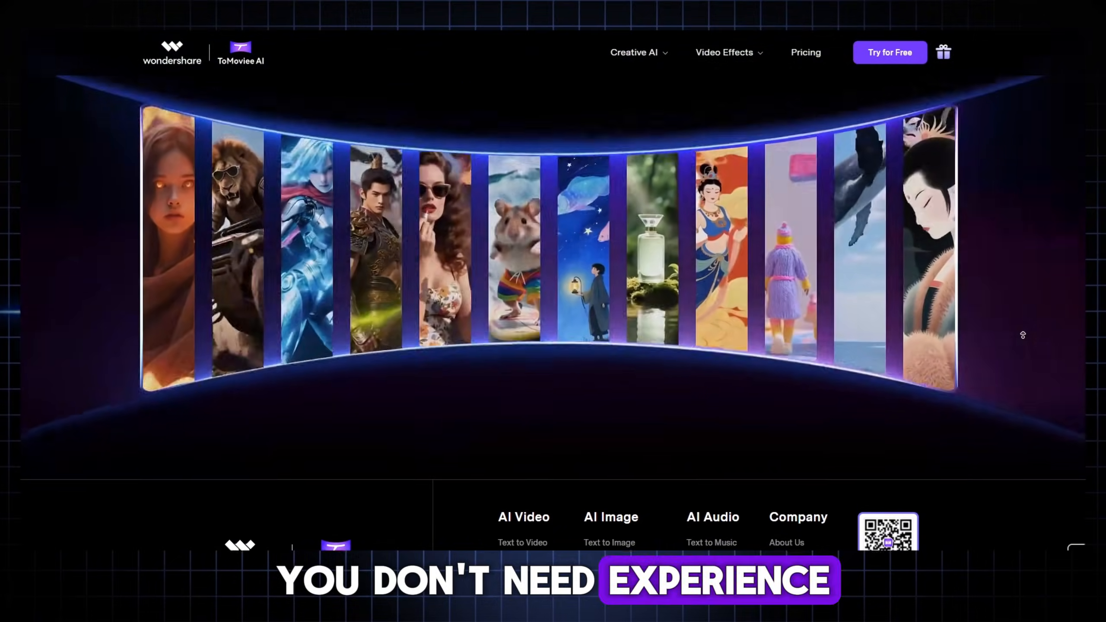
pyautogui.scroll(2, 1022, 335)
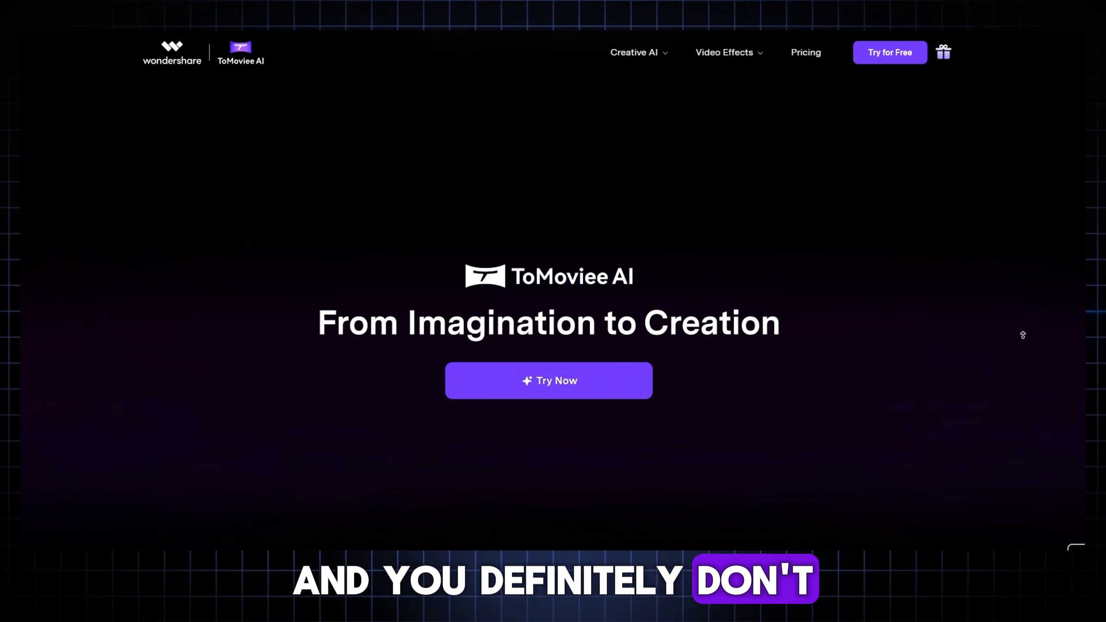
pyautogui.scroll(2, 1022, 334)
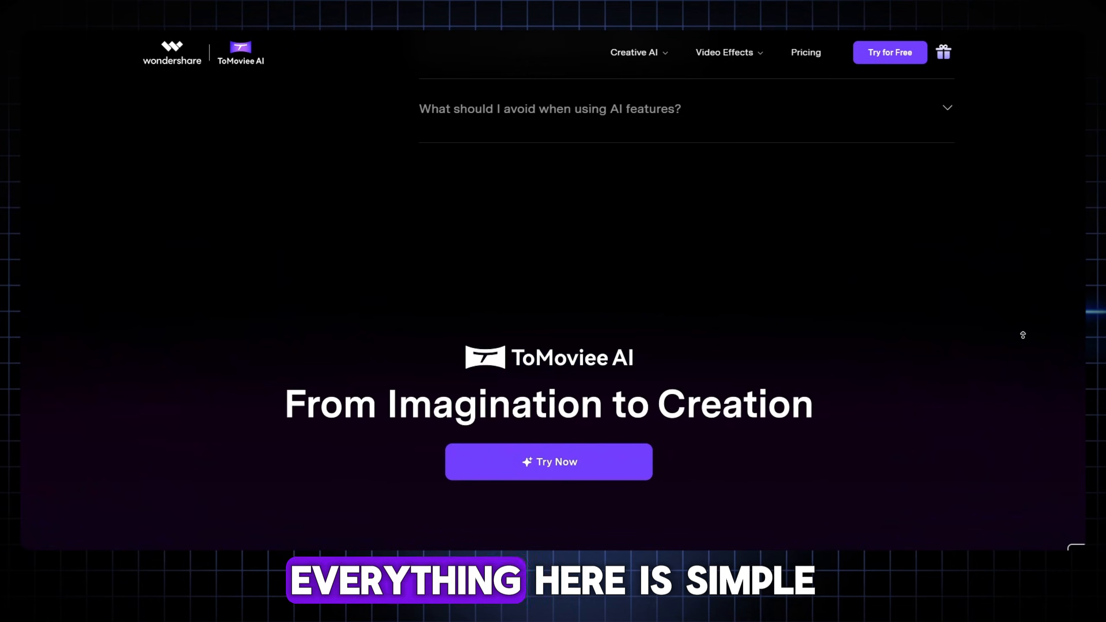
pyautogui.scroll(2, 1022, 334)
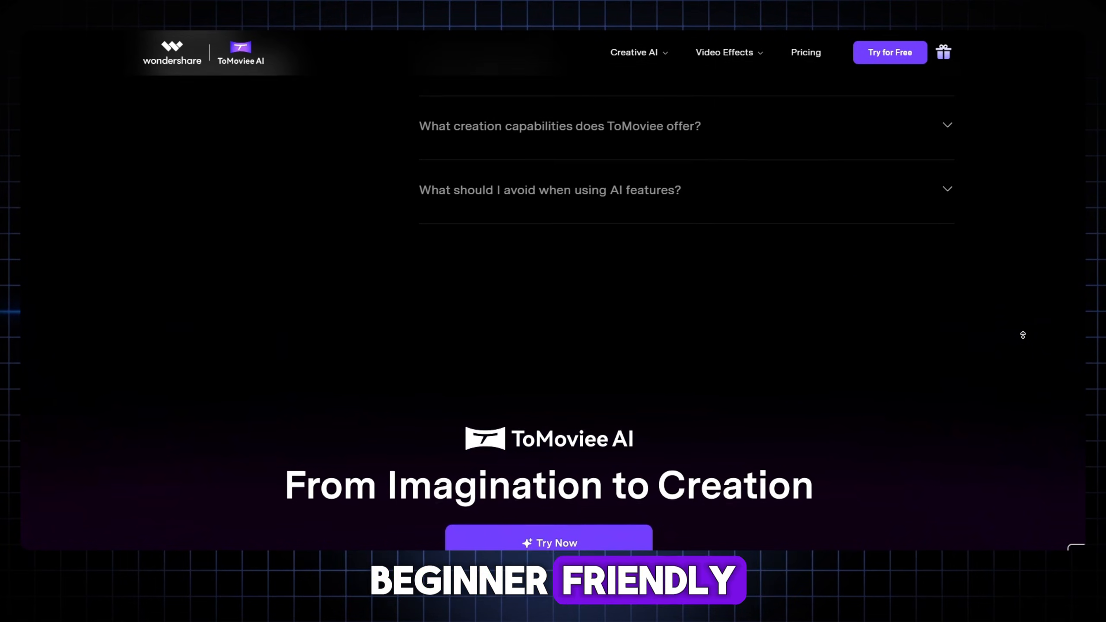
pyautogui.scroll(2, 1022, 334)
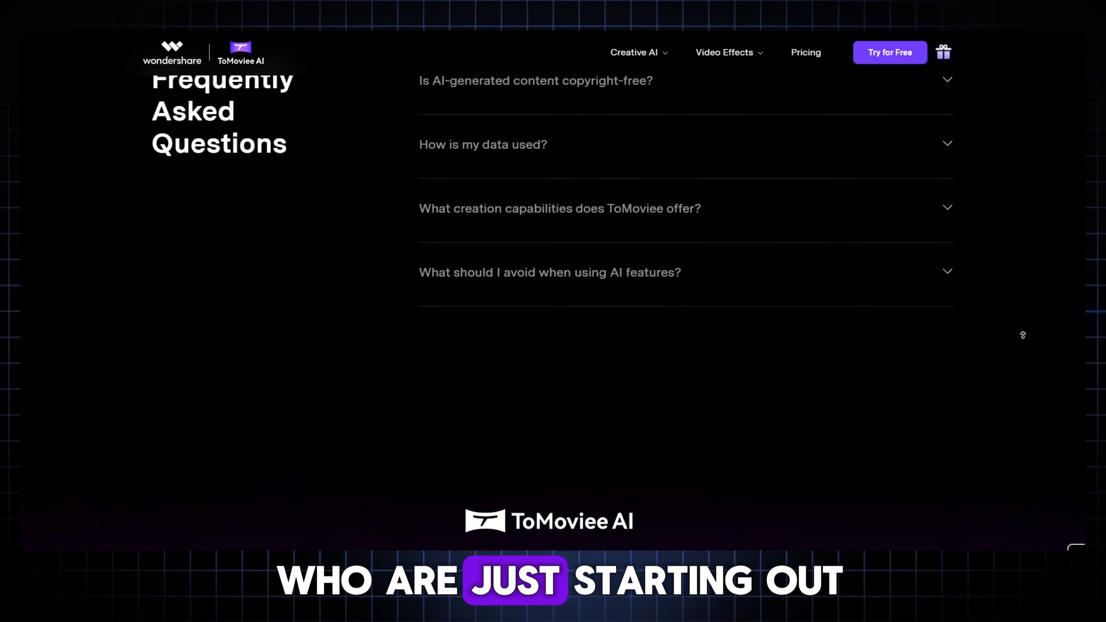
pyautogui.scroll(2, 1023, 335)
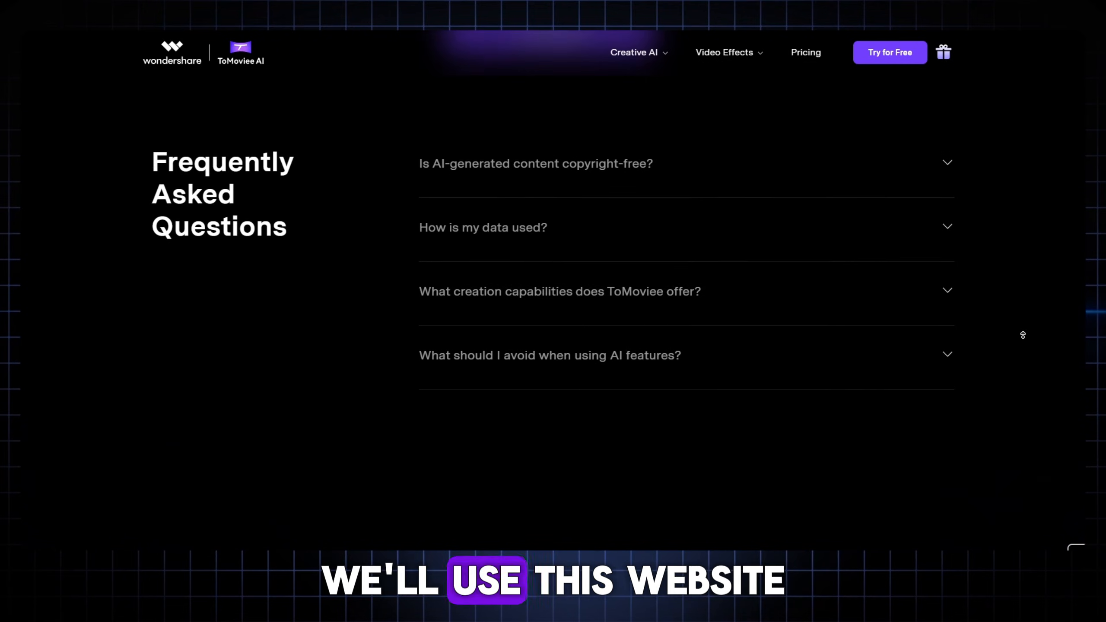
pyautogui.scroll(2, 1022, 334)
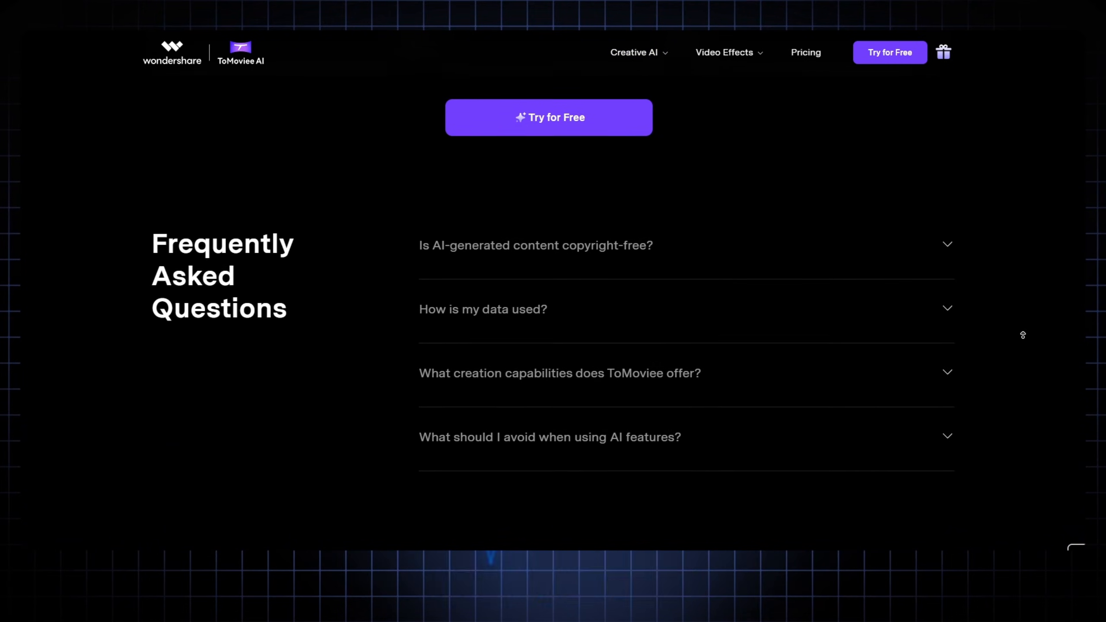
pyautogui.scroll(2, 1023, 334)
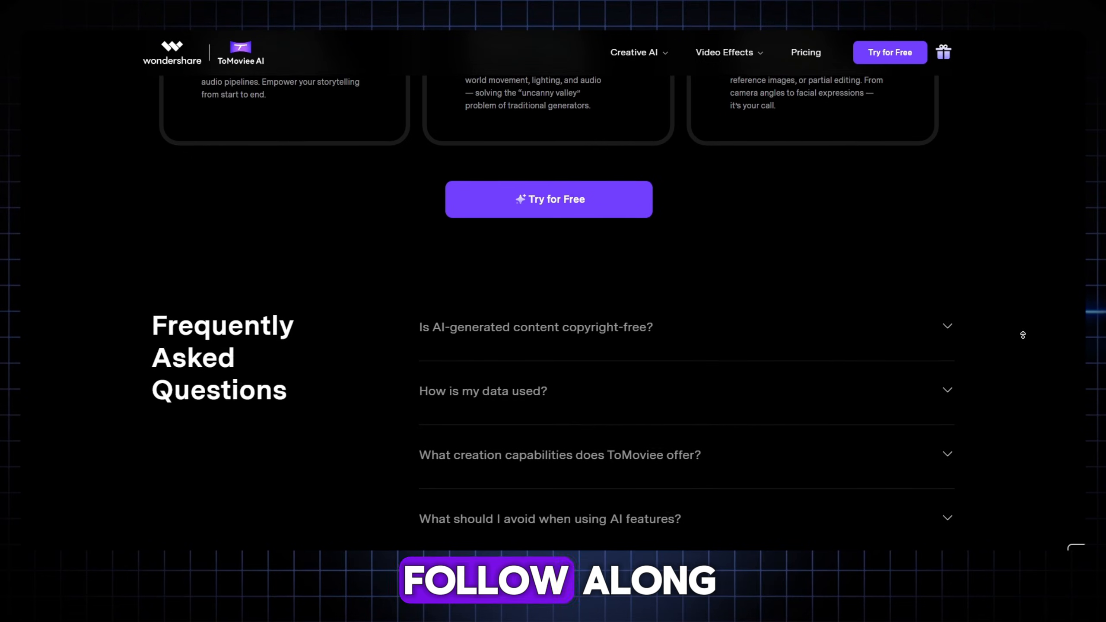
pyautogui.scroll(1, 1022, 335)
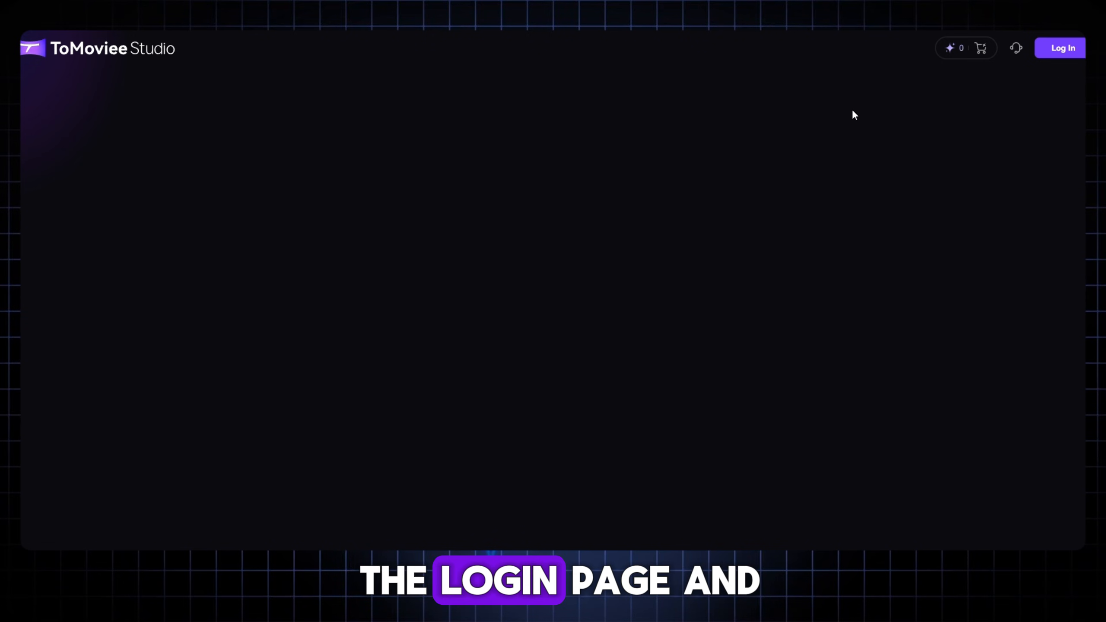
# Step: Sign up for ToMoviee Studio with a temporary e-mail address and a password
pyautogui.click(1049, 48)
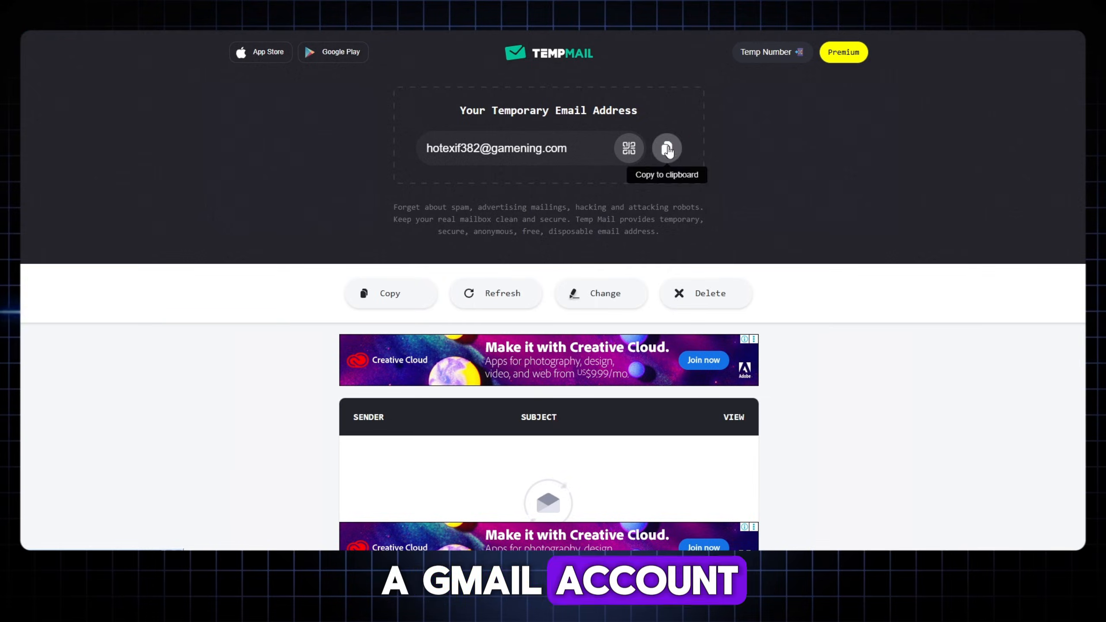
pyautogui.click(667, 149)
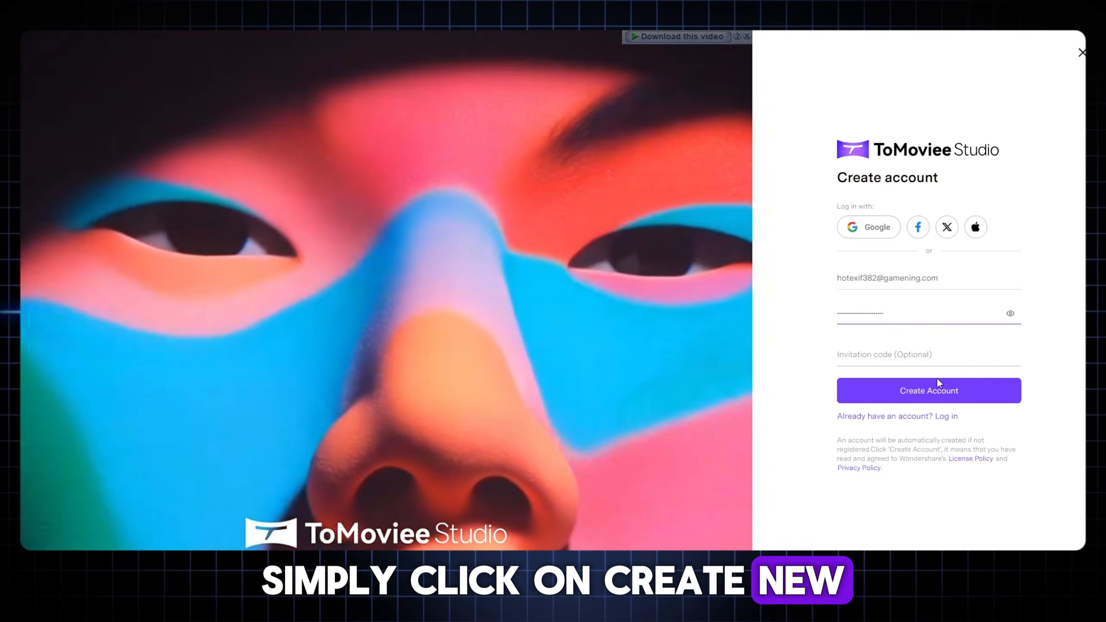
pyautogui.click(937, 383)
pyautogui.click(992, 211)
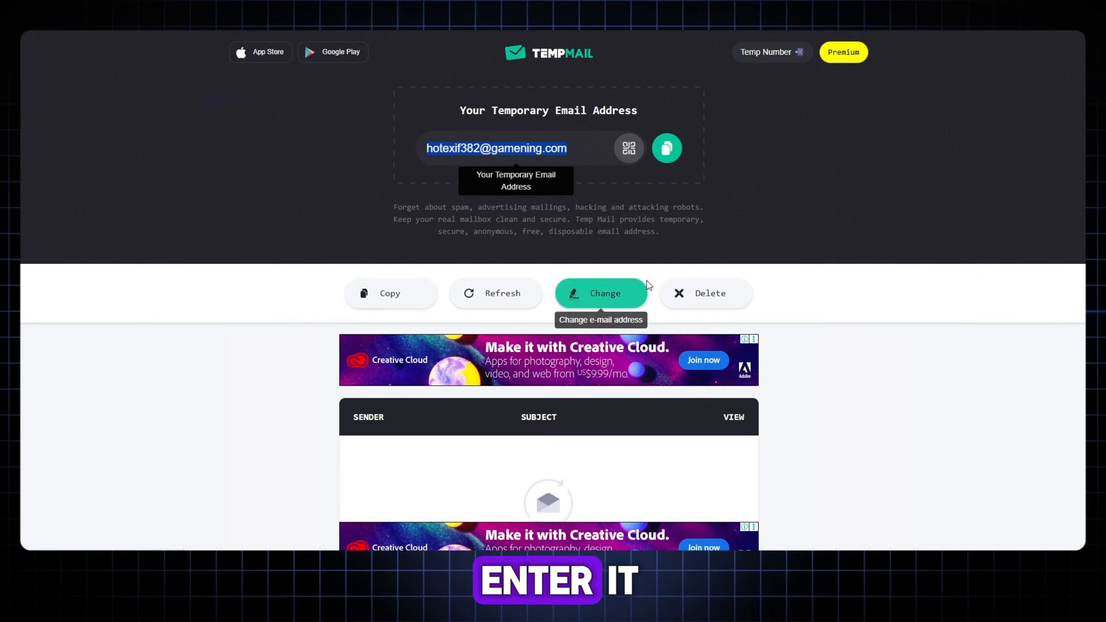
# Step: Copy the emailed verification code and paste it in to verify the account
pyautogui.scroll(-3, 682, 283)
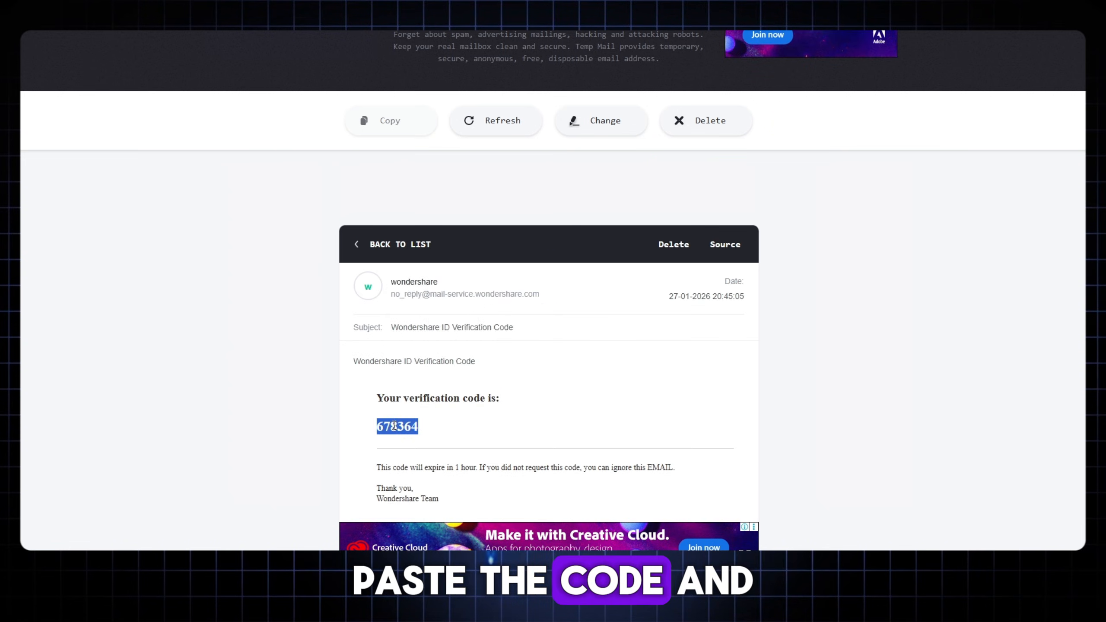
pyautogui.rightClick(389, 431)
pyautogui.click(441, 279)
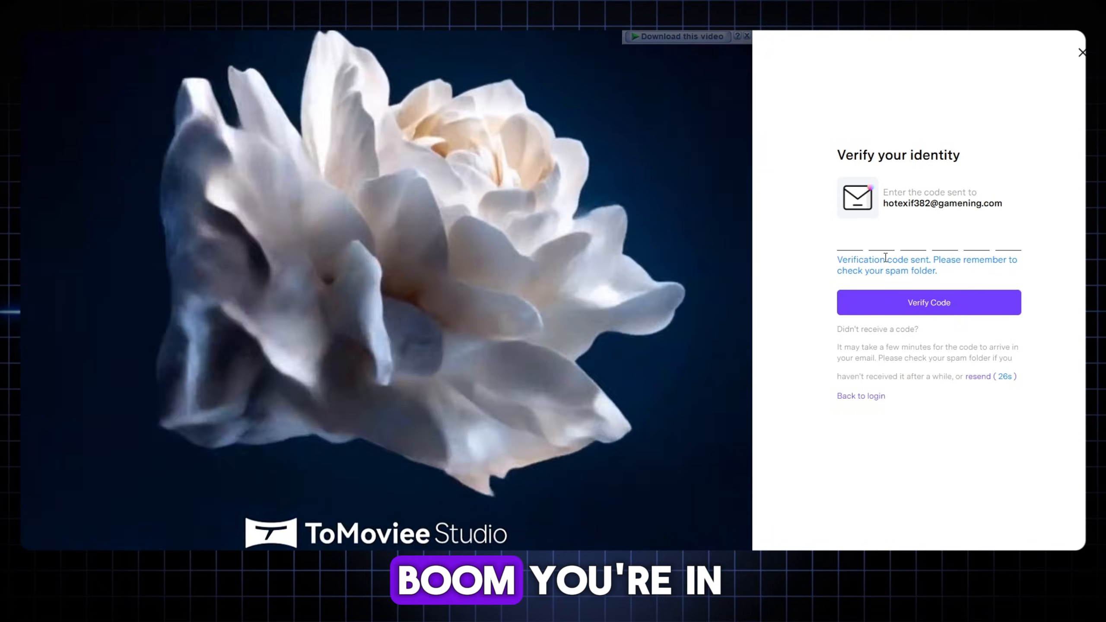
pyautogui.rightClick(877, 264)
pyautogui.click(890, 317)
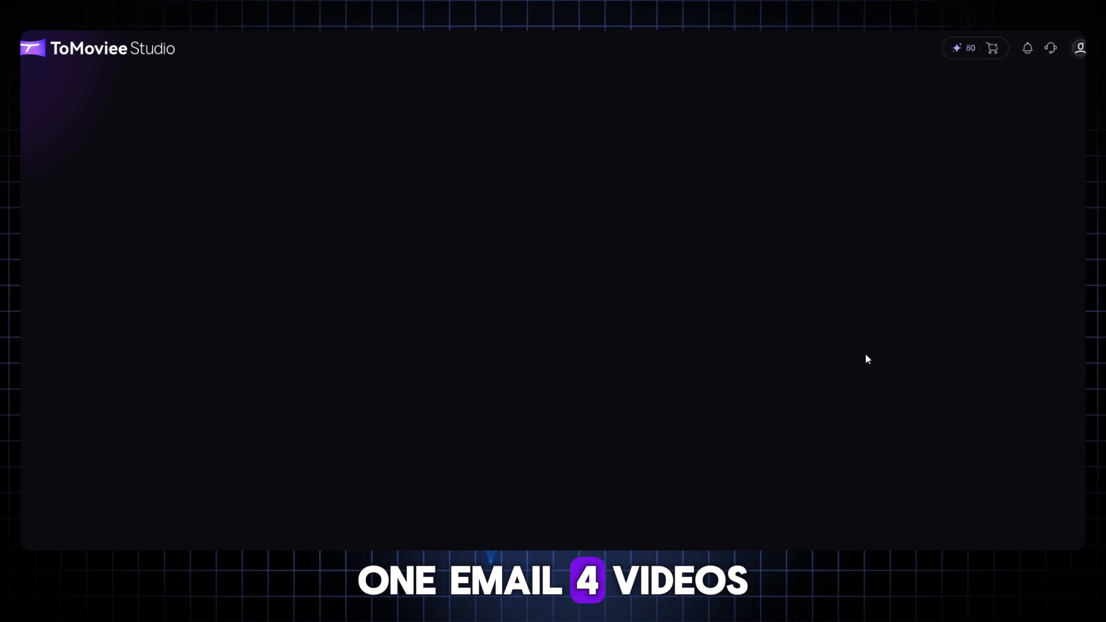
# Step: Check the 80-credit balance and paste the foundation-stage prompt into Text to Image
pyautogui.click(967, 49)
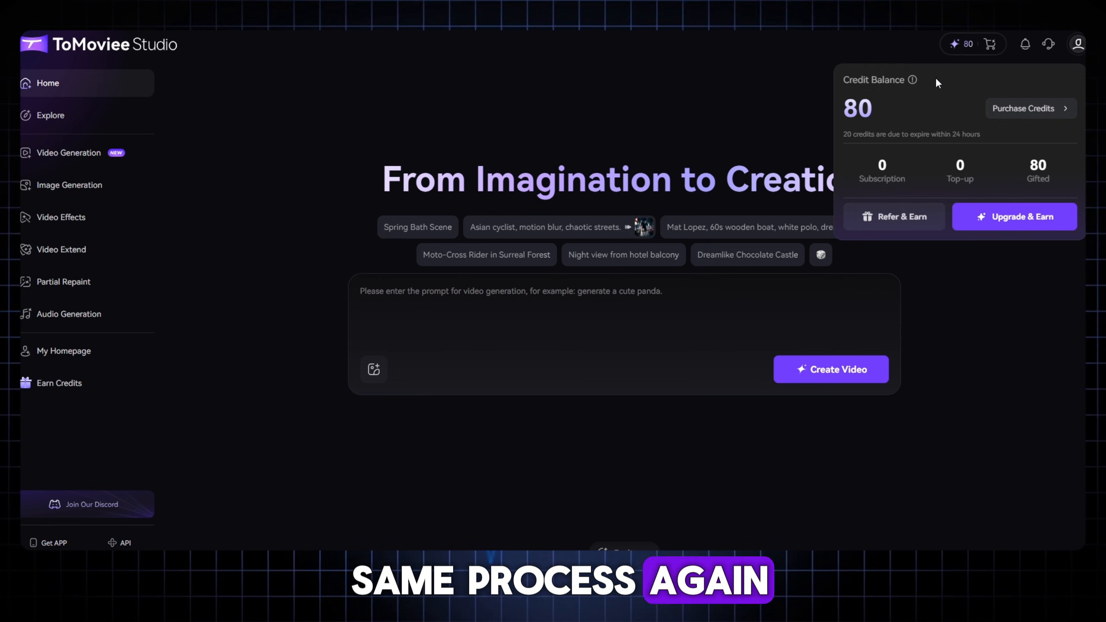
pyautogui.click(80, 195)
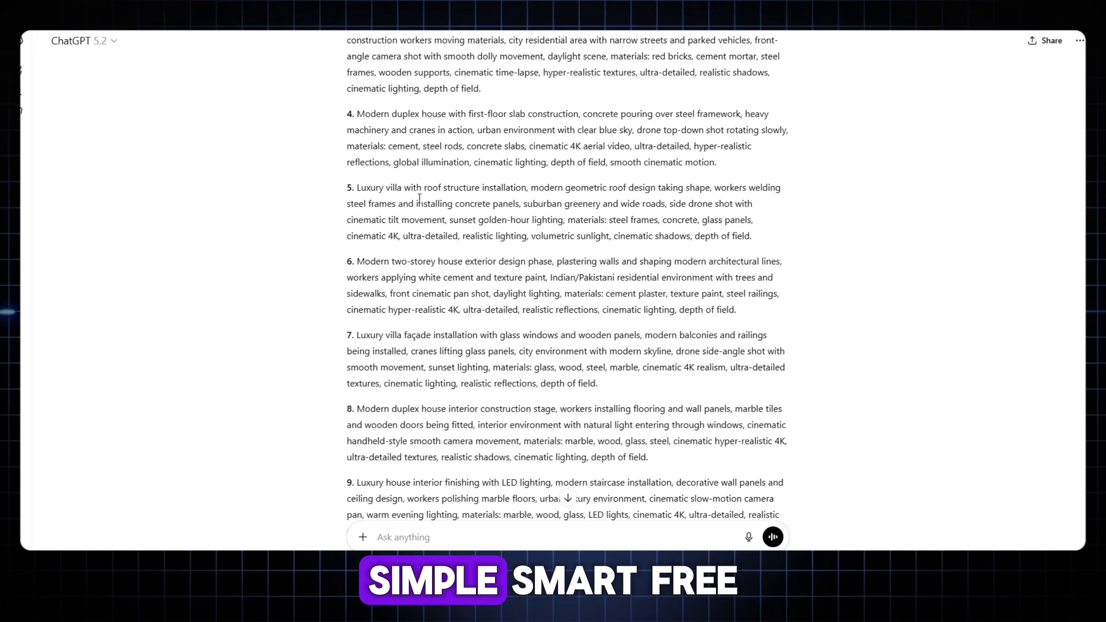
pyautogui.scroll(10, 419, 199)
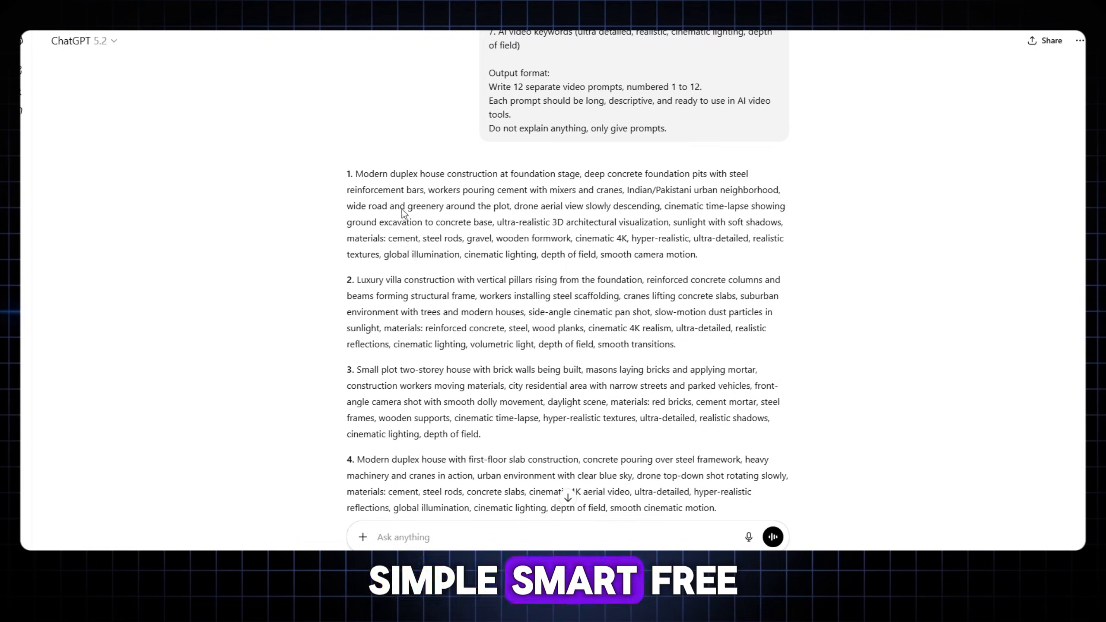
pyautogui.moveTo(352, 177); pyautogui.dragTo(701, 255)
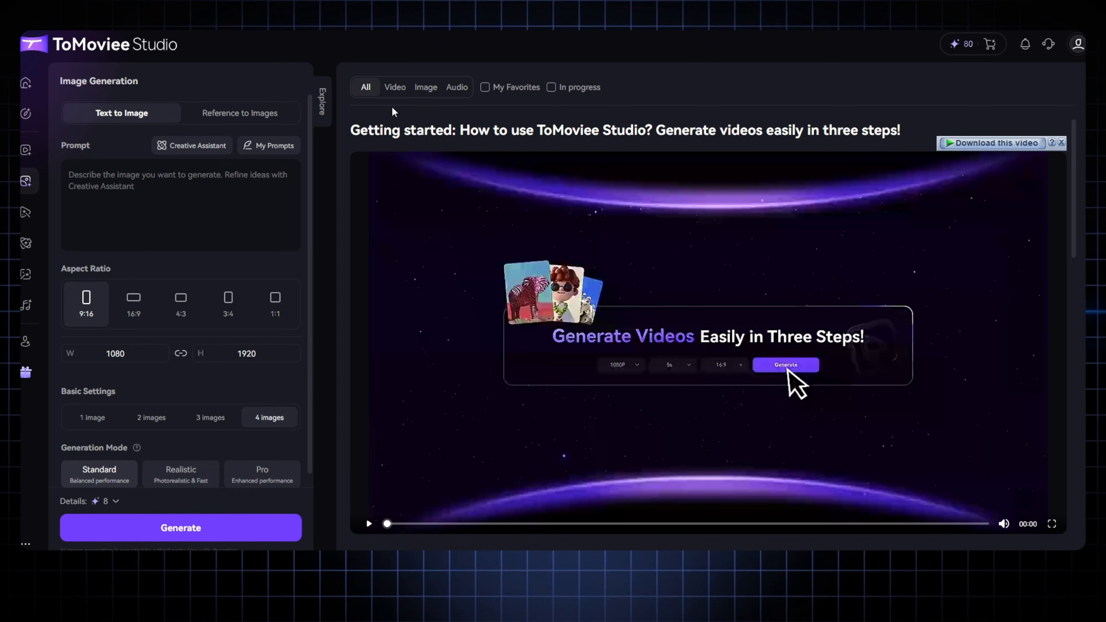
pyautogui.rightClick(194, 194)
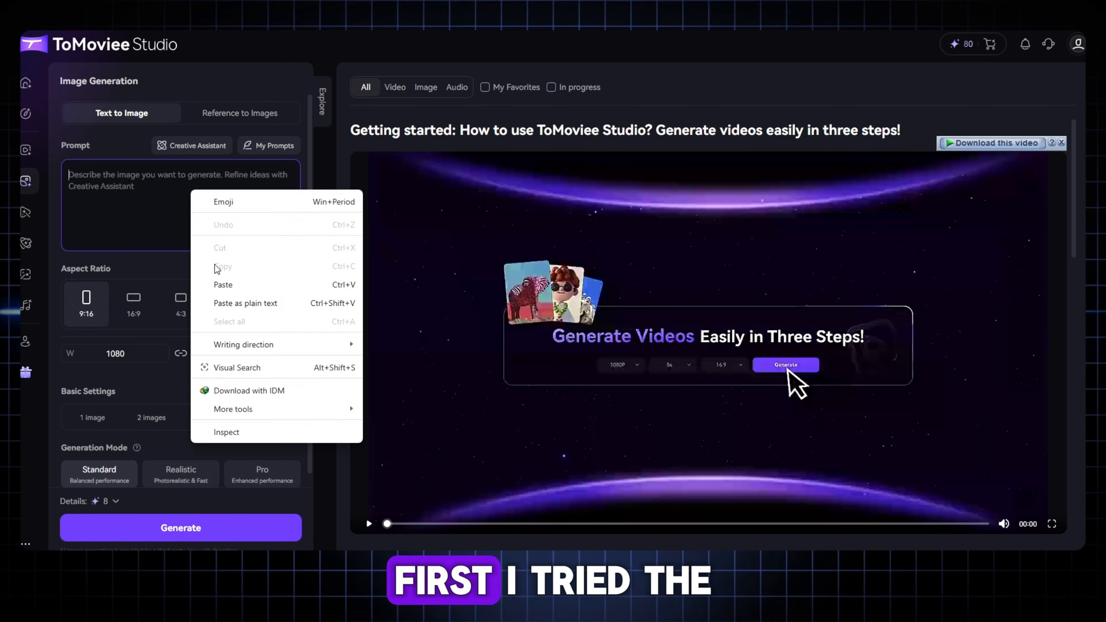
pyautogui.click(218, 284)
# Step: Generate a single 16:9 image of the duplex foundation site and view it full size
pyautogui.scroll(-3, 190, 261)
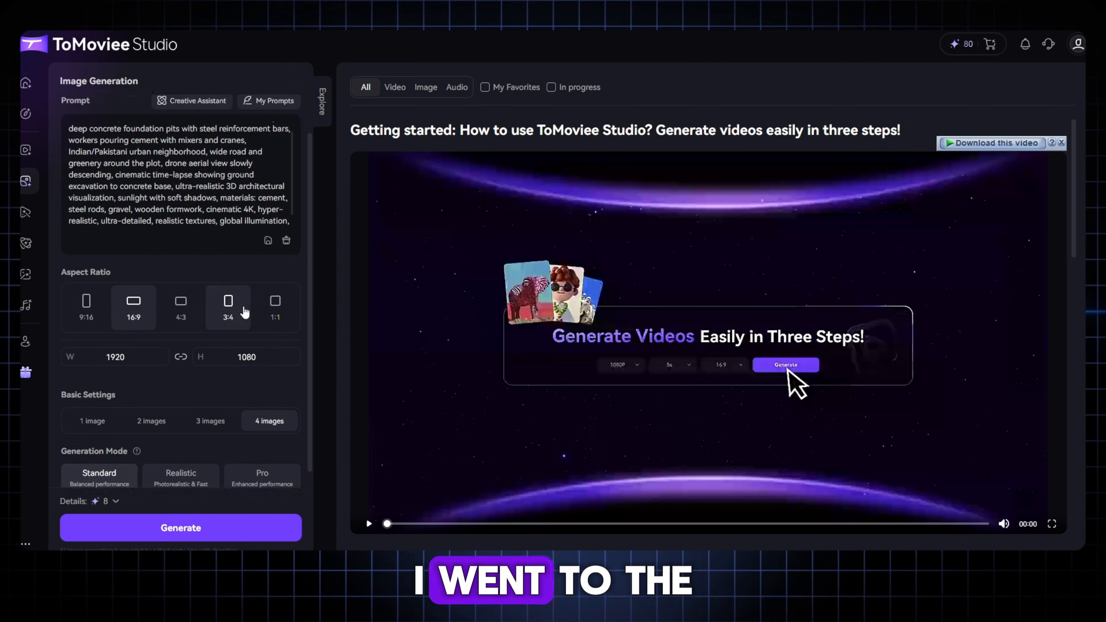
pyautogui.click(92, 403)
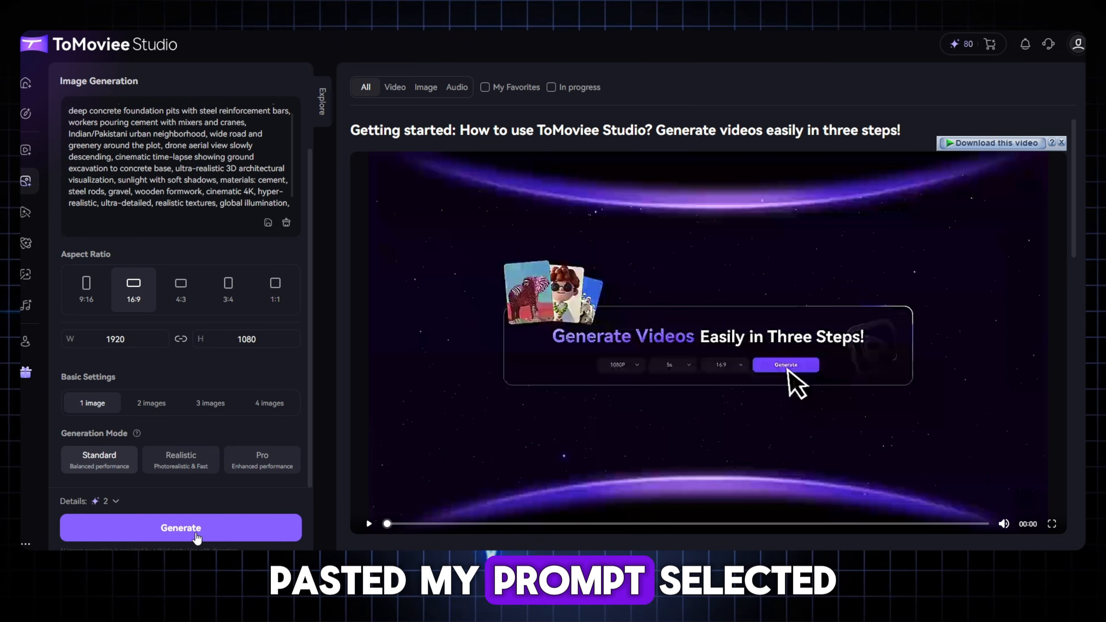
pyautogui.moveTo(116, 503)
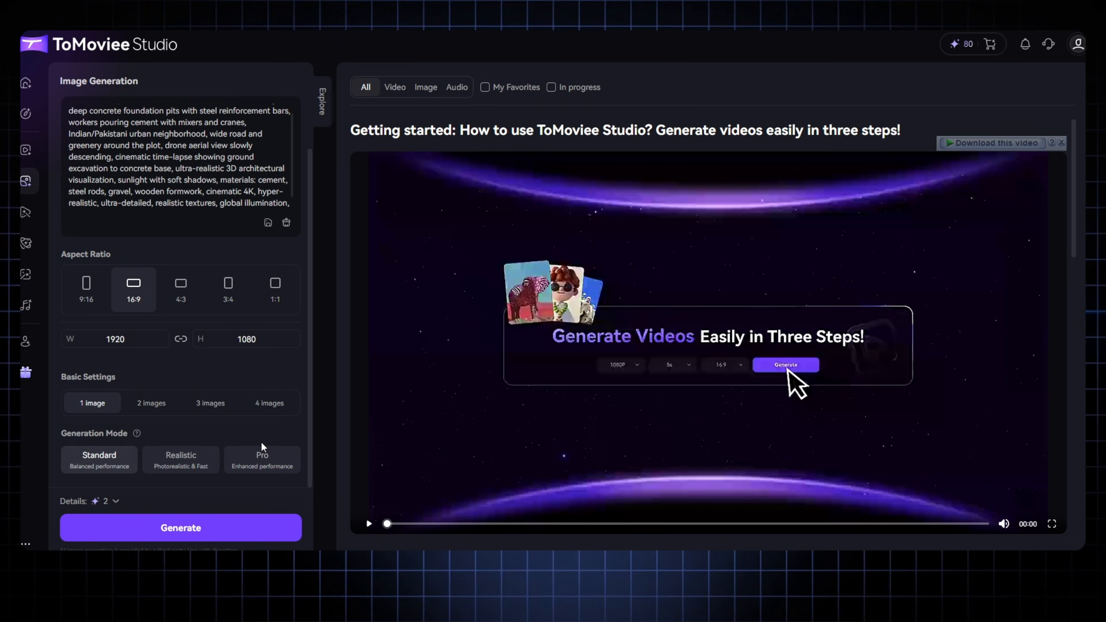
pyautogui.click(257, 536)
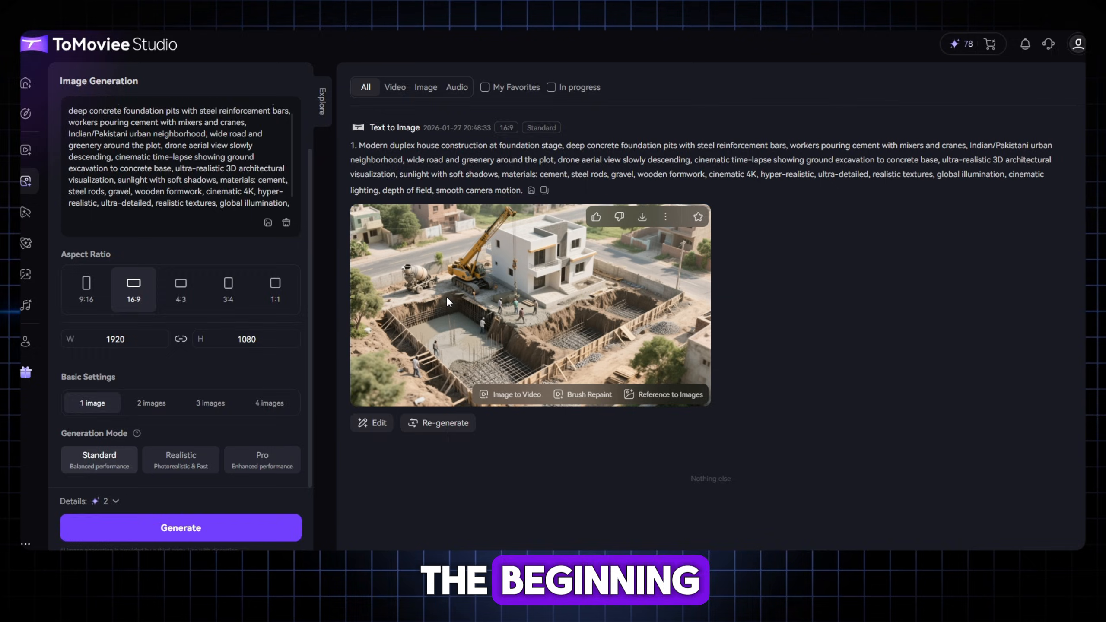
pyautogui.click(447, 300)
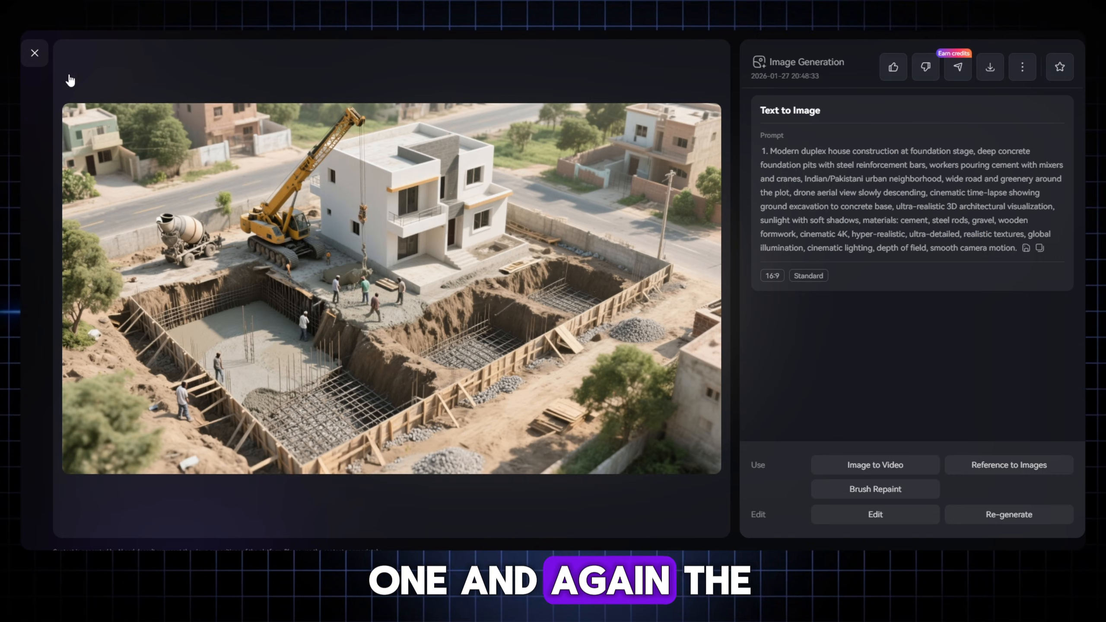
# Step: Preview the other generated construction image full size, then close the viewer
pyautogui.press('Escape')
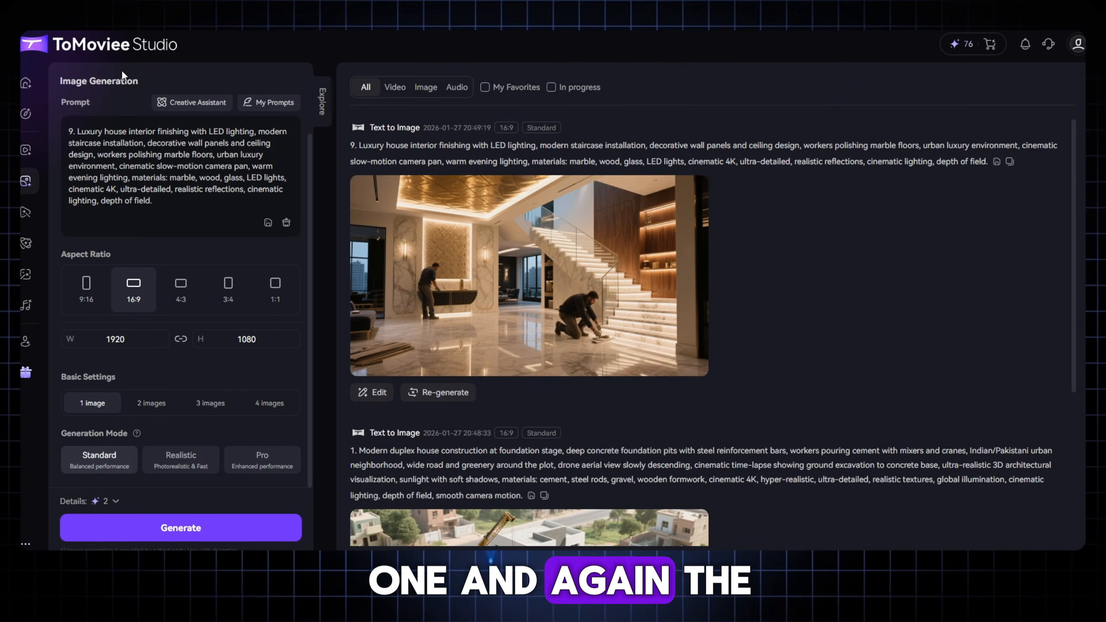
pyautogui.scroll(-4, 509, 324)
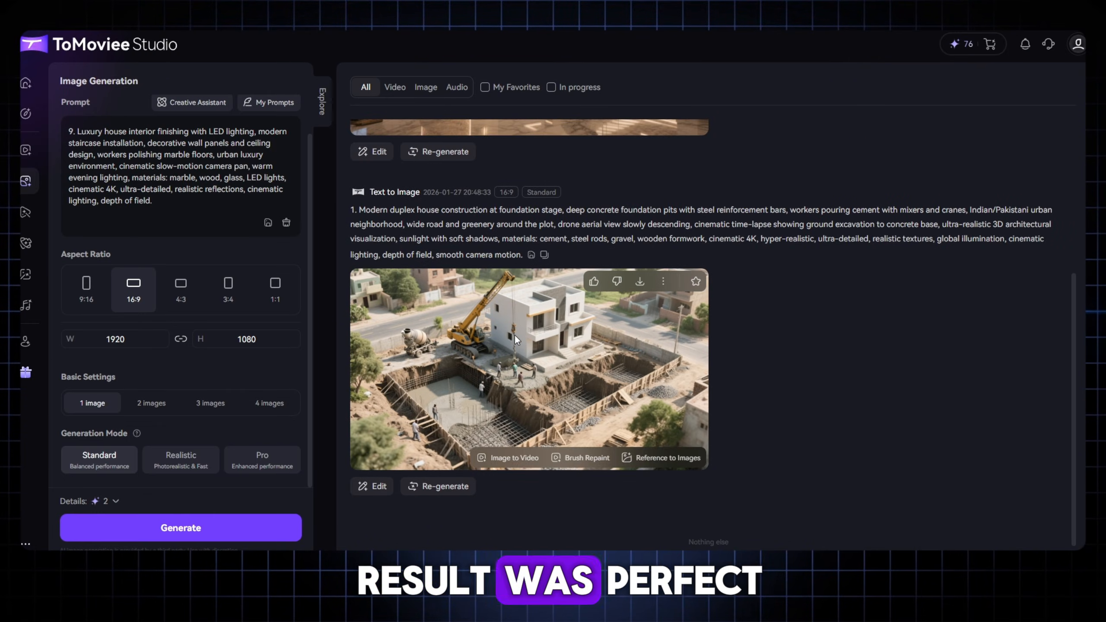
pyautogui.click(514, 334)
pyautogui.click(34, 53)
pyautogui.scroll(4, 472, 288)
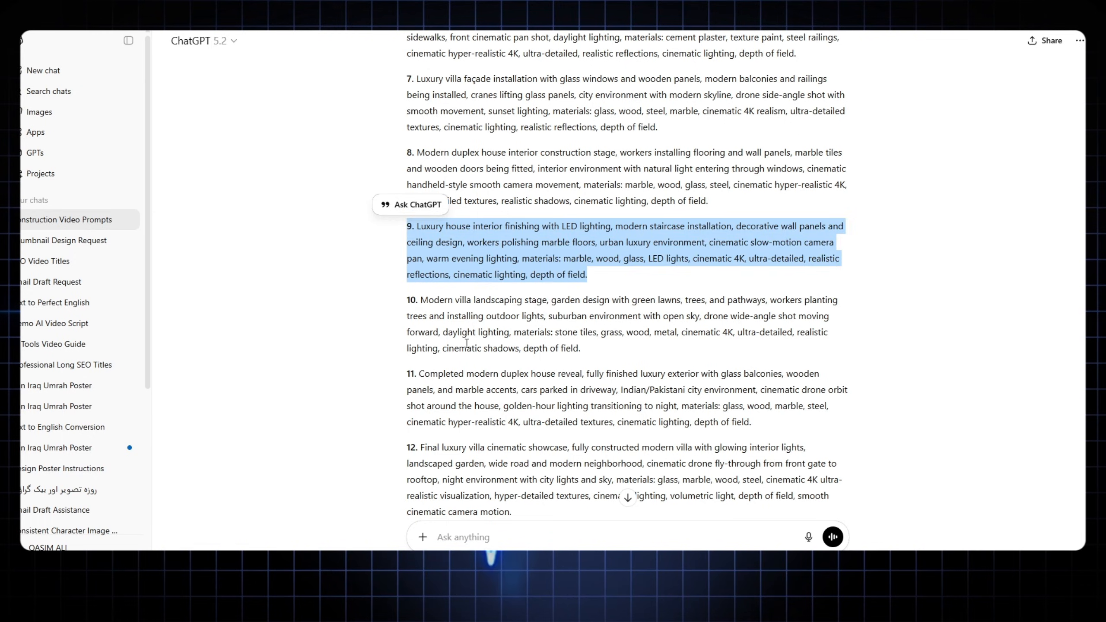
# Step: Replace the prompt with prompt 10 on villa landscaping, generate it, and preview the result
pyautogui.tripleClick(413, 305)
pyautogui.hotkey('ctrl', 'c')
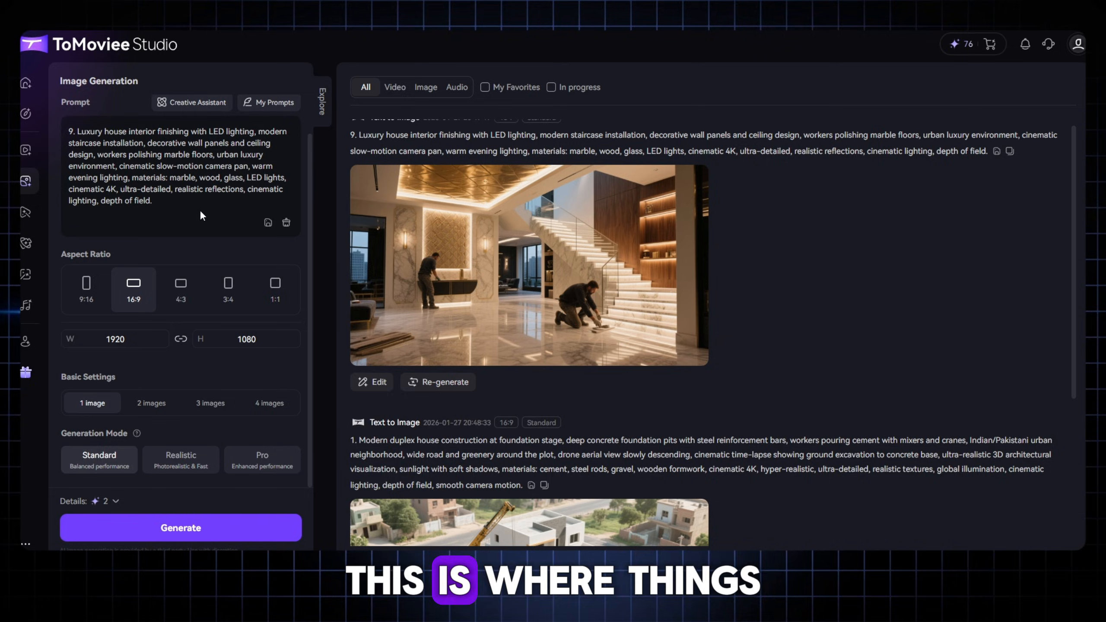
pyautogui.tripleClick(200, 209)
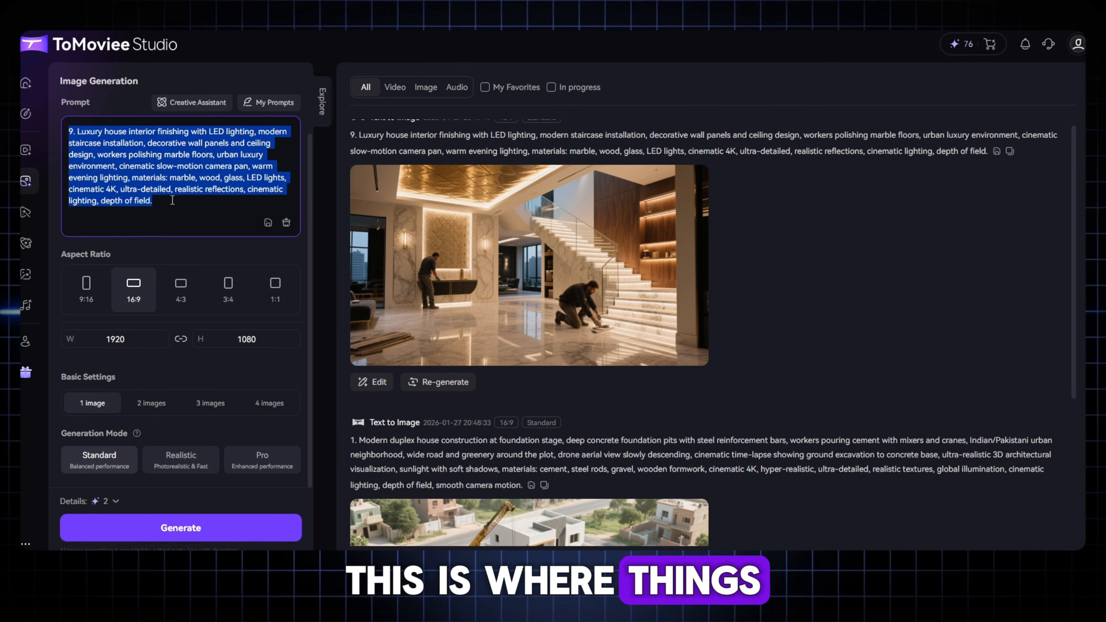
pyautogui.rightClick(172, 200)
pyautogui.click(212, 288)
pyautogui.click(226, 531)
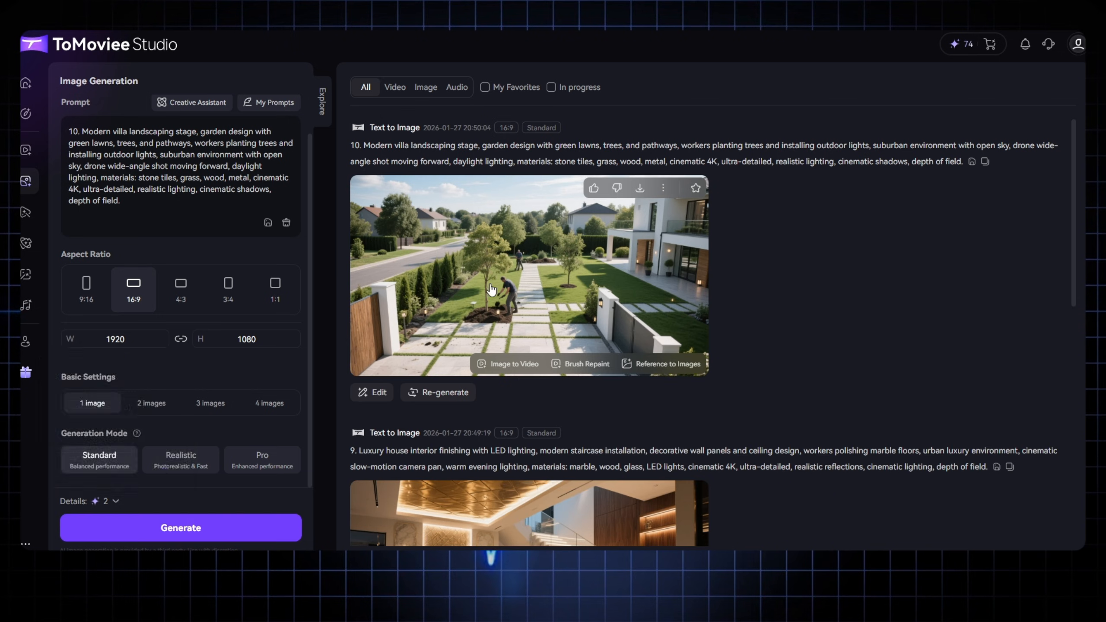
pyautogui.click(491, 289)
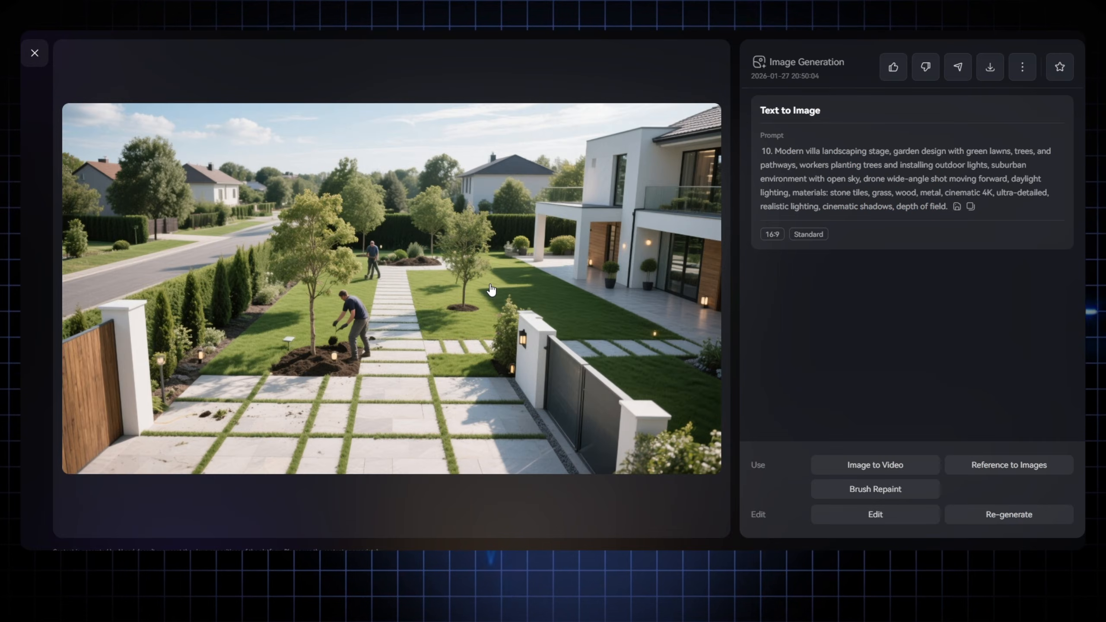
pyautogui.click(86, 67)
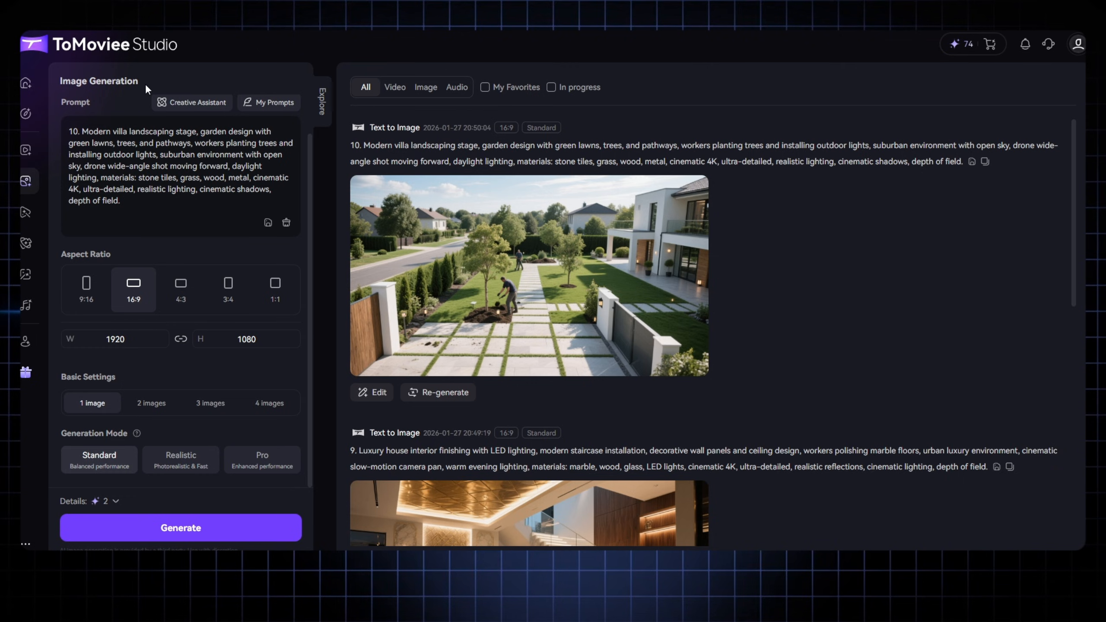
# Step: Go from Home to Video Generation, toggling between Image to Video and Text to Video
pyautogui.click(26, 84)
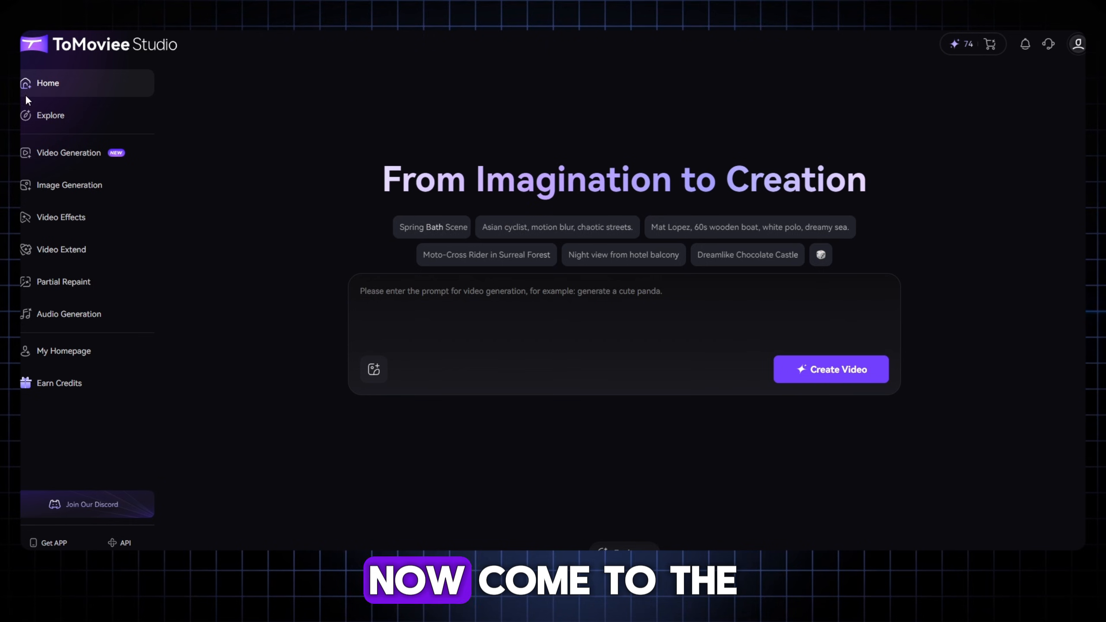
pyautogui.click(74, 155)
pyautogui.click(191, 116)
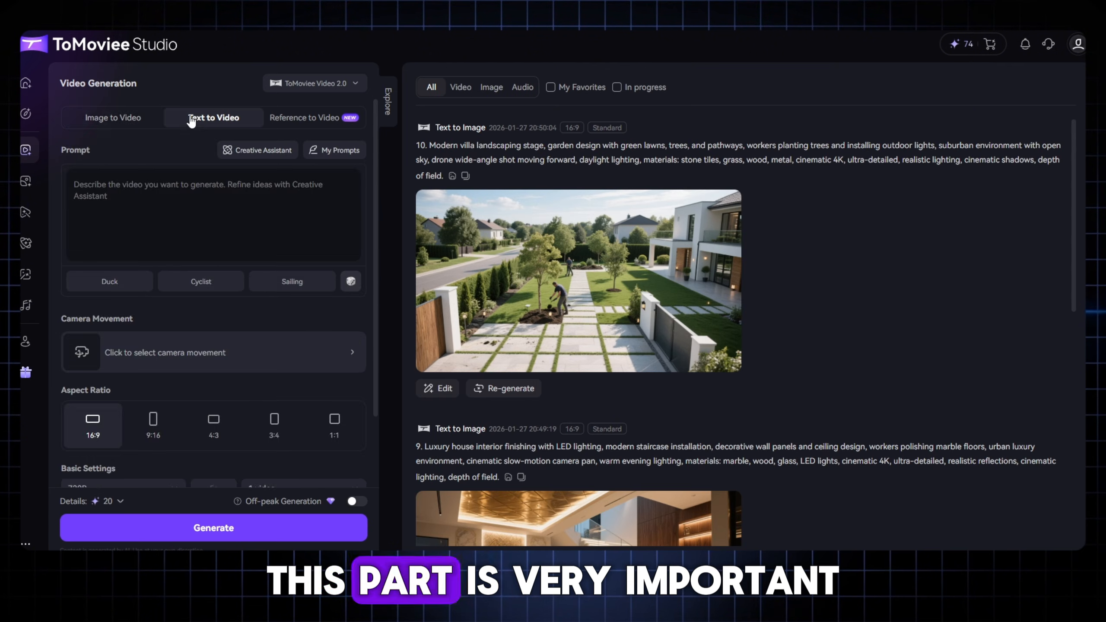
pyautogui.click(162, 118)
pyautogui.click(175, 124)
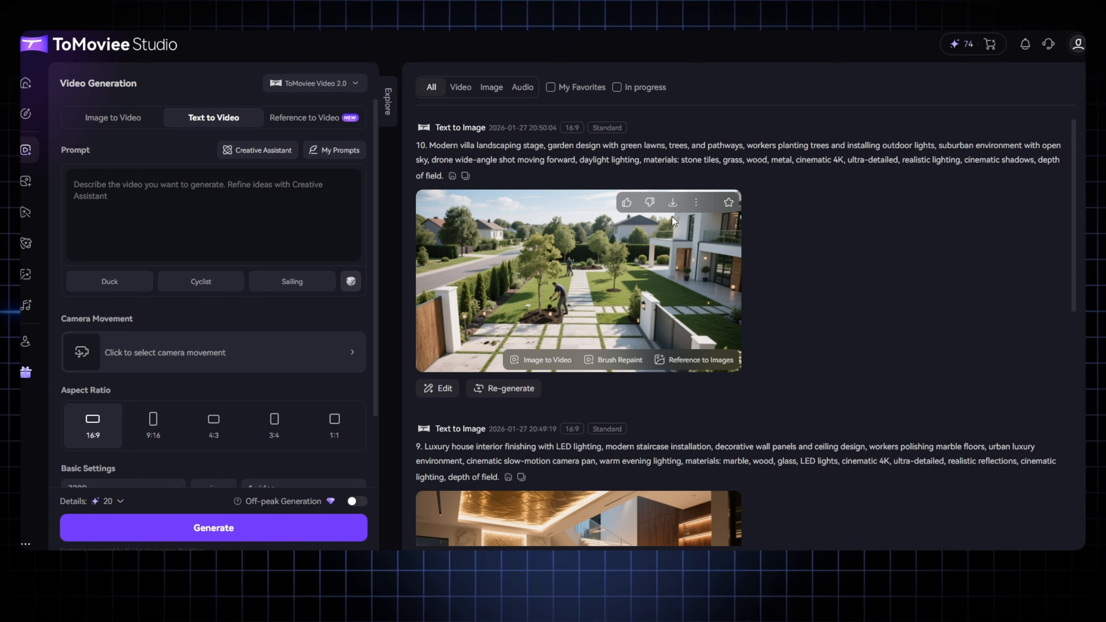
# Step: Download the generated foundation-stage duplex image to disk
pyautogui.scroll(-1, 736, 380)
pyautogui.scroll(-2, 735, 380)
pyautogui.click(678, 385)
pyautogui.scroll(-6, 758, 390)
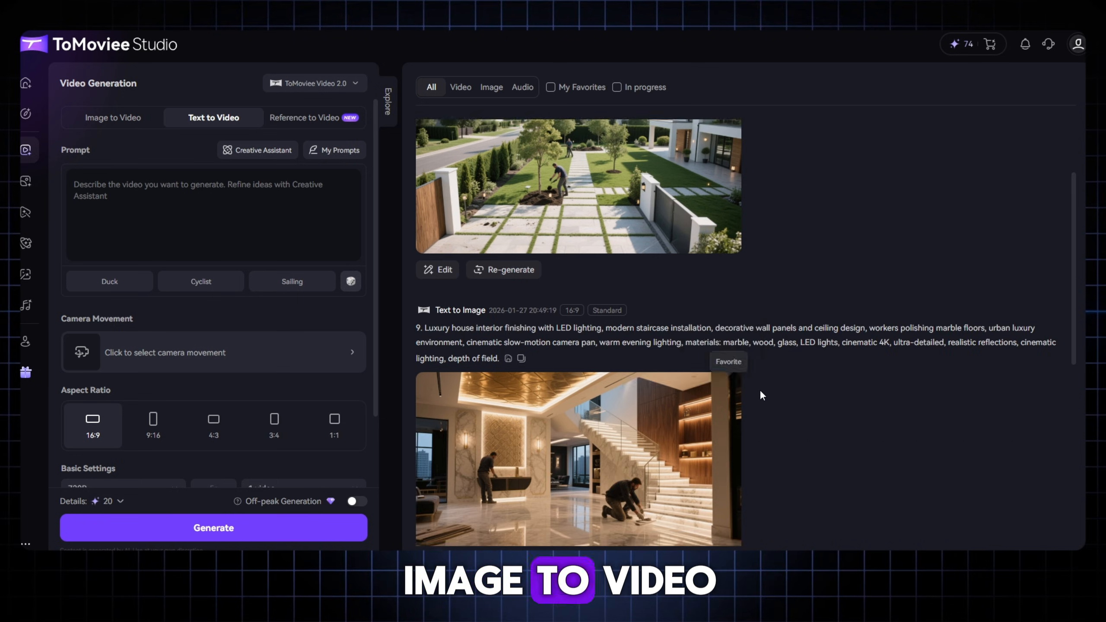
pyautogui.click(672, 359)
pyautogui.click(644, 453)
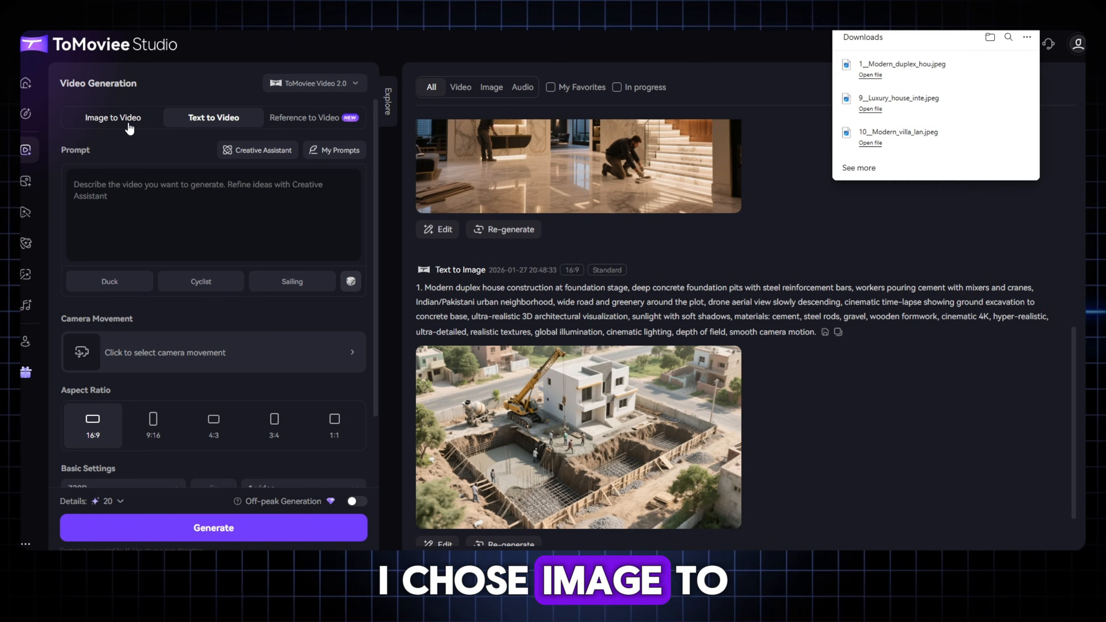
# Step: In Image to Video, upload the duplex foundation image as the Start Frame
pyautogui.click(130, 121)
pyautogui.click(265, 195)
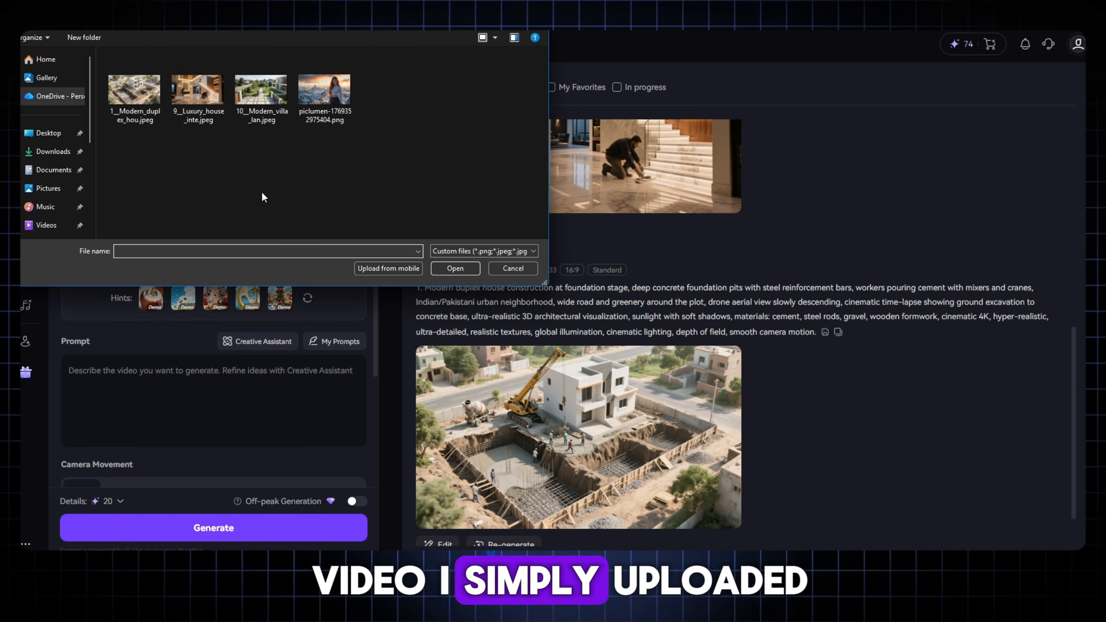
pyautogui.click(150, 111)
pyautogui.doubleClick(150, 111)
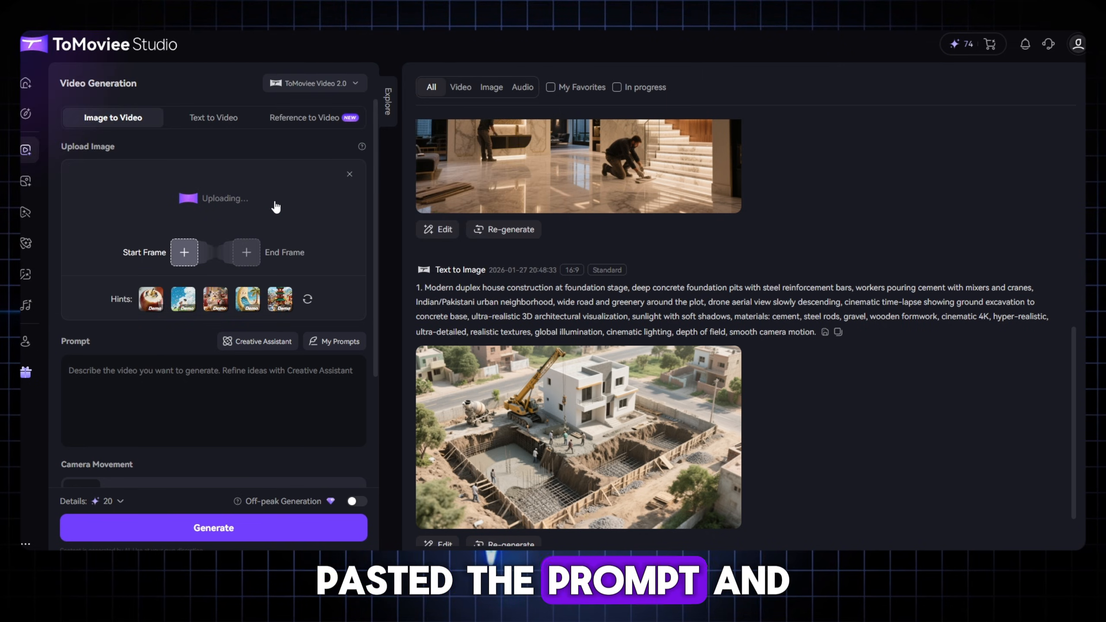
# Step: Paste the villa landscaping prompt and generate the 720p clip with sound effects on
pyautogui.rightClick(202, 374)
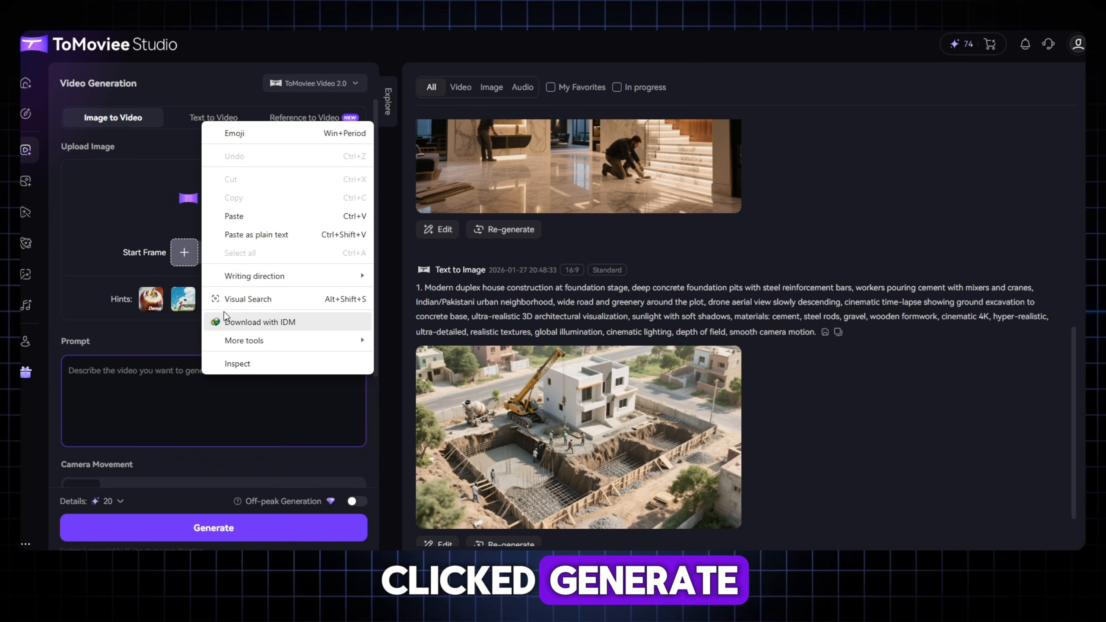
pyautogui.click(241, 217)
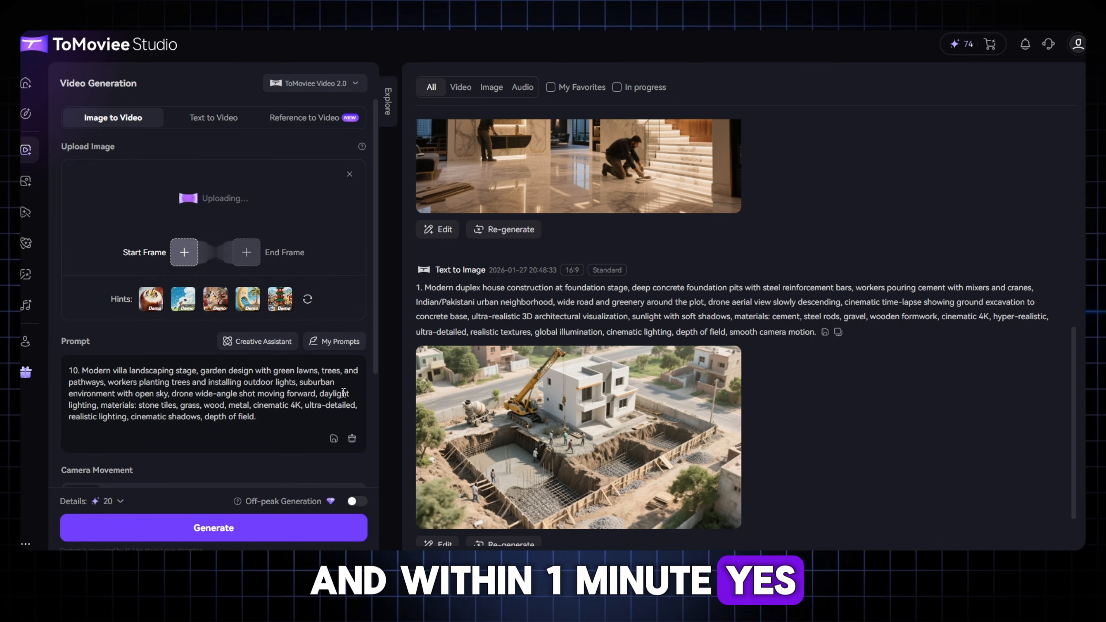
pyautogui.scroll(-3, 343, 395)
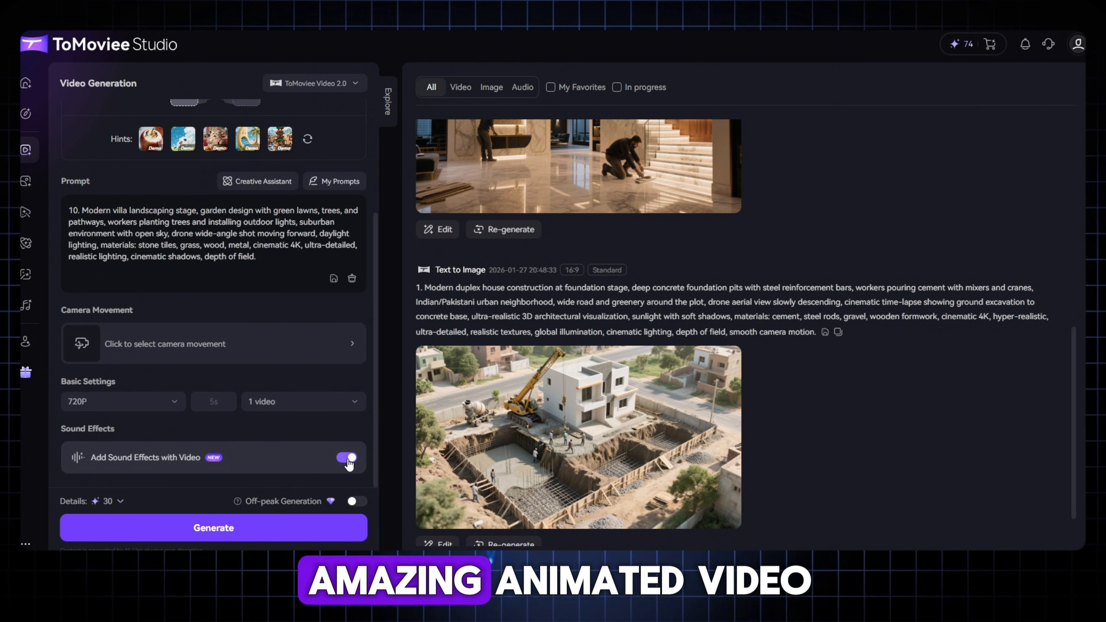
pyautogui.scroll(3, 307, 377)
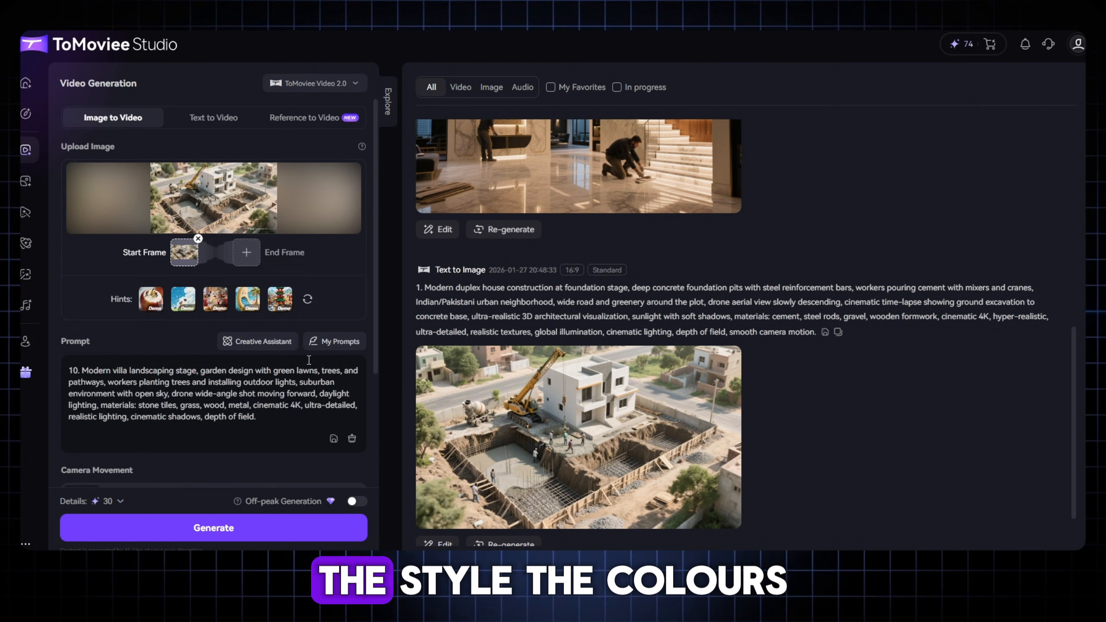
pyautogui.scroll(-3, 295, 435)
pyautogui.click(275, 536)
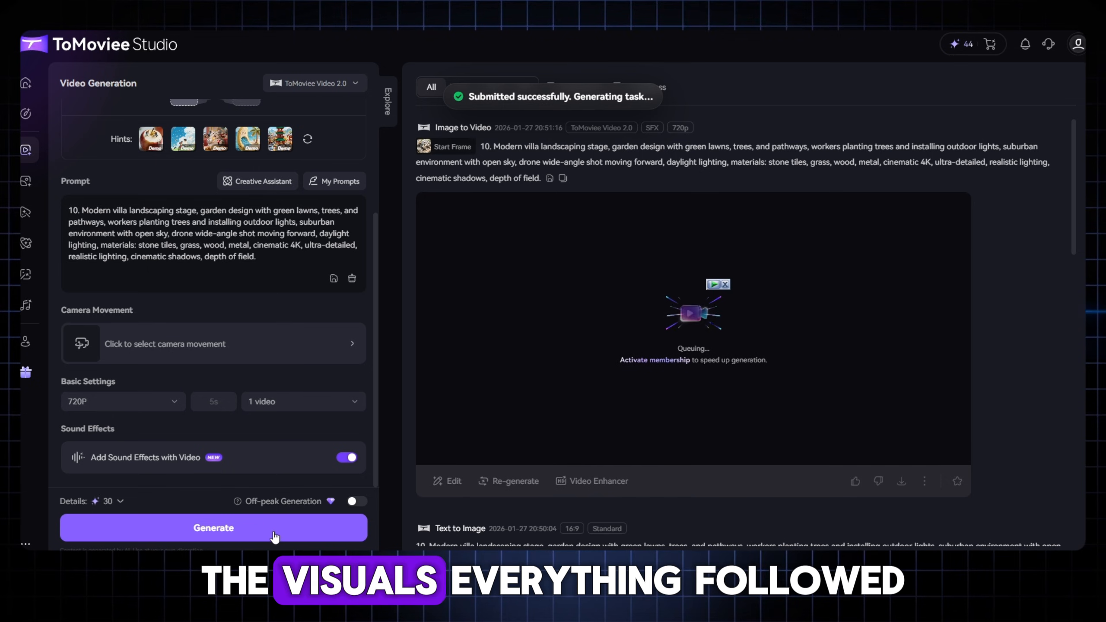
pyautogui.scroll(3, 274, 187)
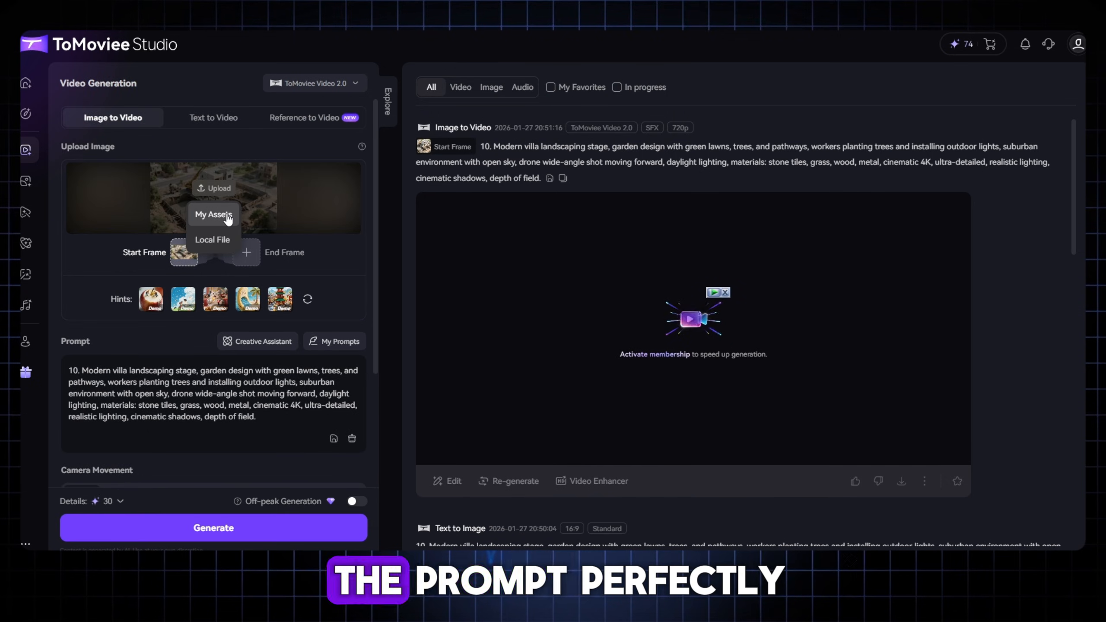
# Step: Upload the luxury house interior image as the new Start Frame
pyautogui.click(221, 239)
pyautogui.click(216, 111)
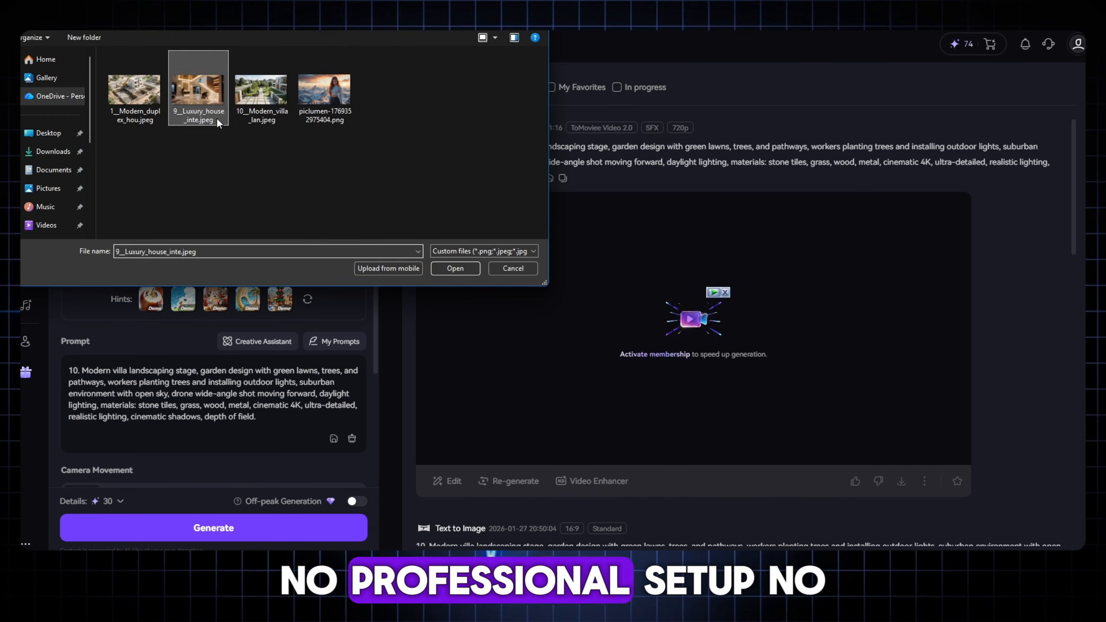
pyautogui.click(370, 267)
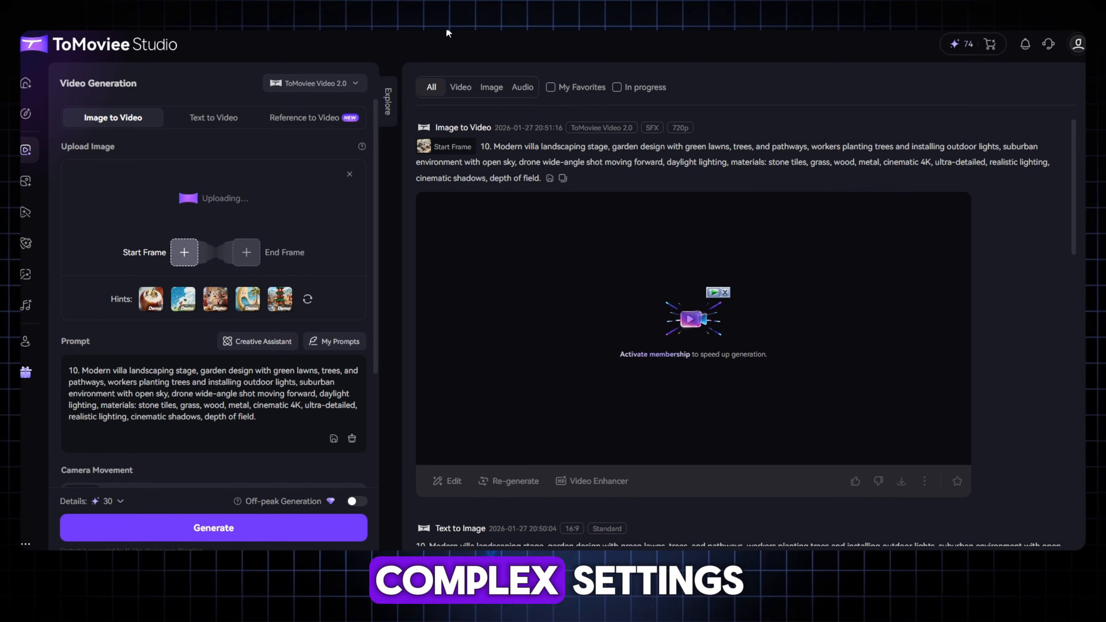
# Step: Turn sound effects off and generate the interior image-to-video clip
pyautogui.tripleClick(234, 407)
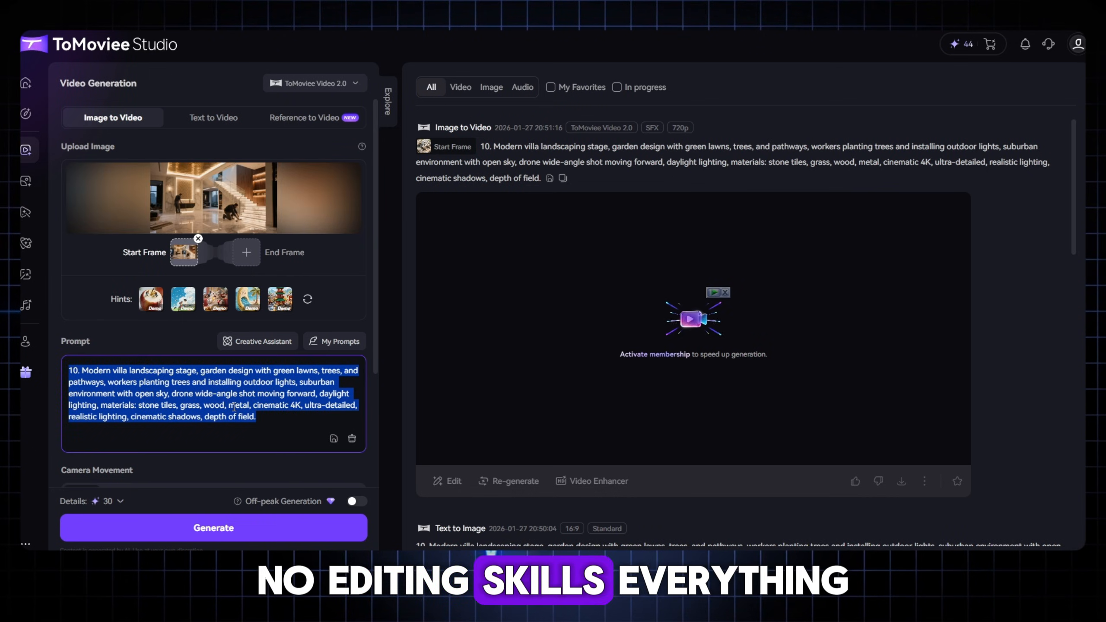
pyautogui.scroll(-1, 278, 459)
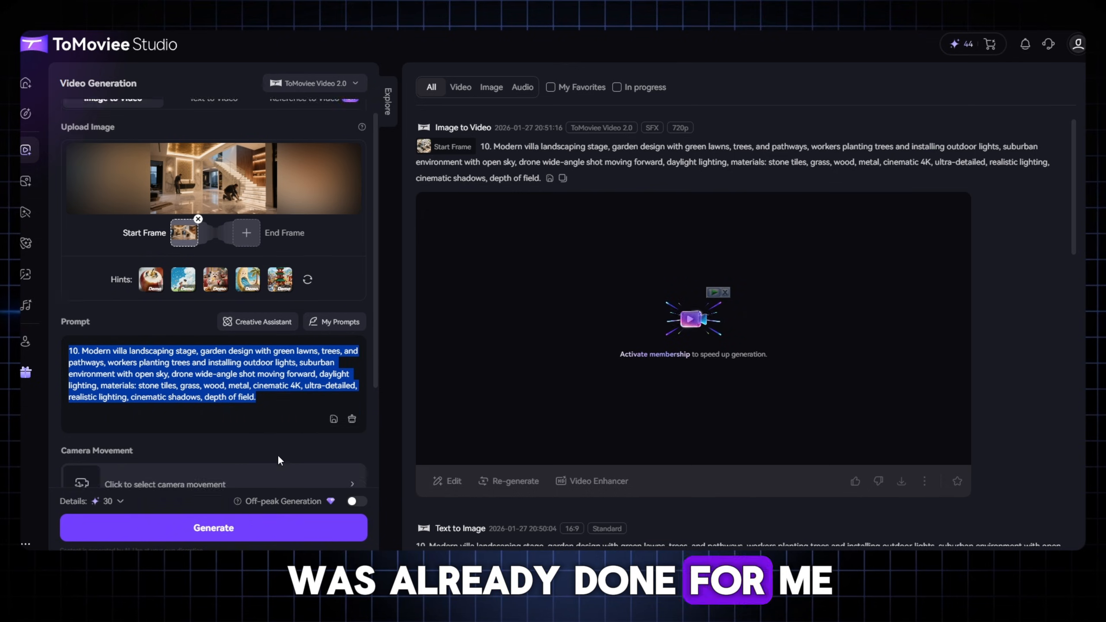
pyautogui.scroll(-3, 279, 461)
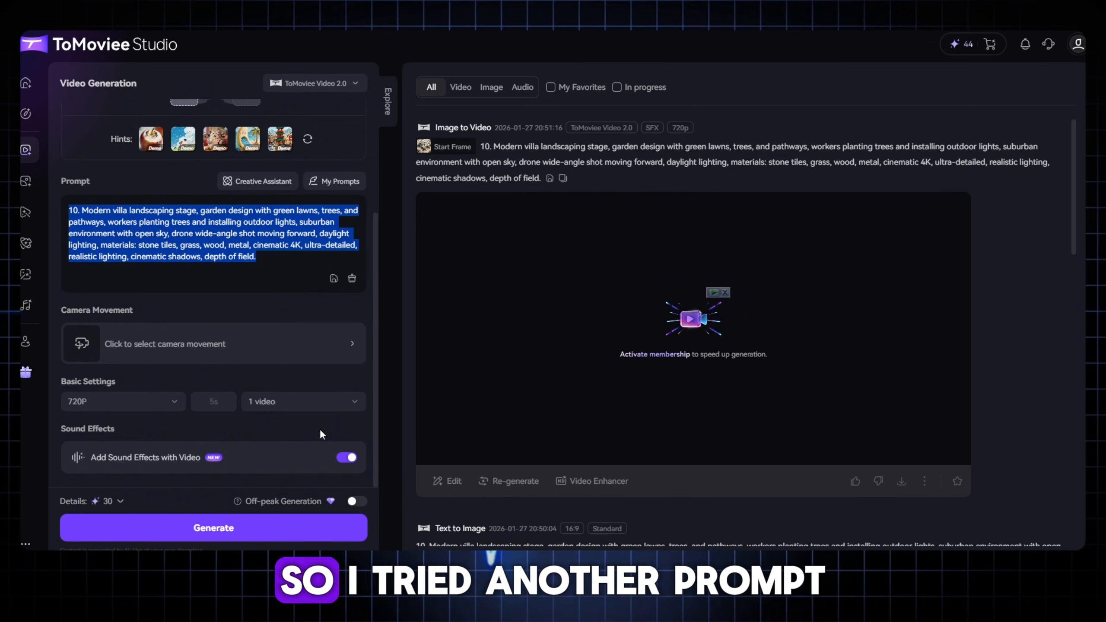
pyautogui.click(346, 460)
pyautogui.click(243, 528)
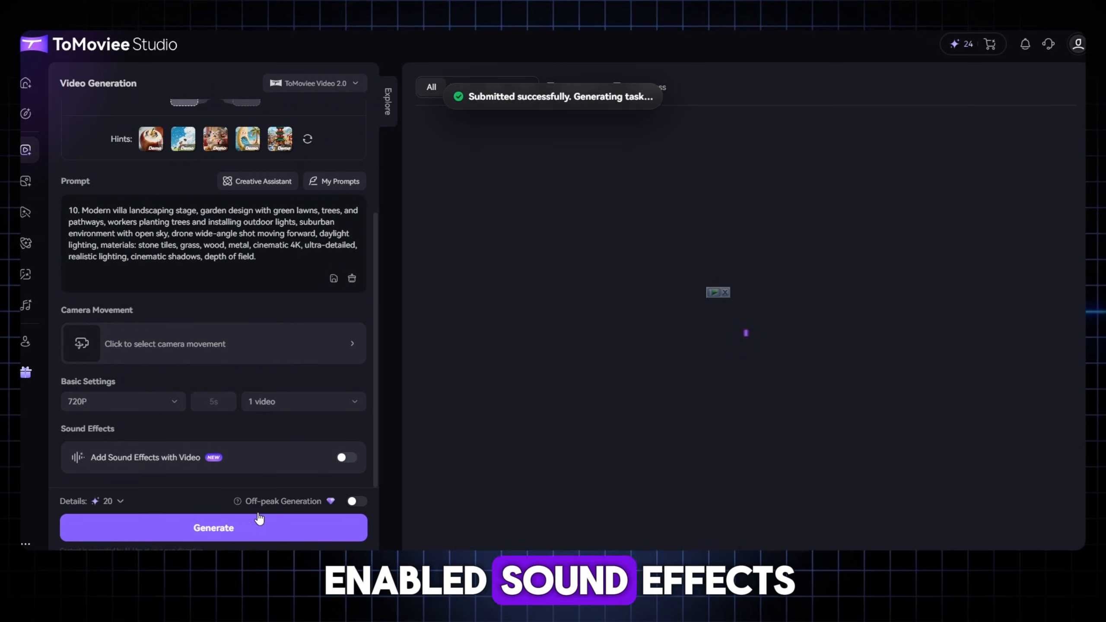
pyautogui.scroll(4, 301, 298)
# Step: Upload the villa landscaping image as Start Frame and queue two garden-stage video generations
pyautogui.moveTo(218, 194)
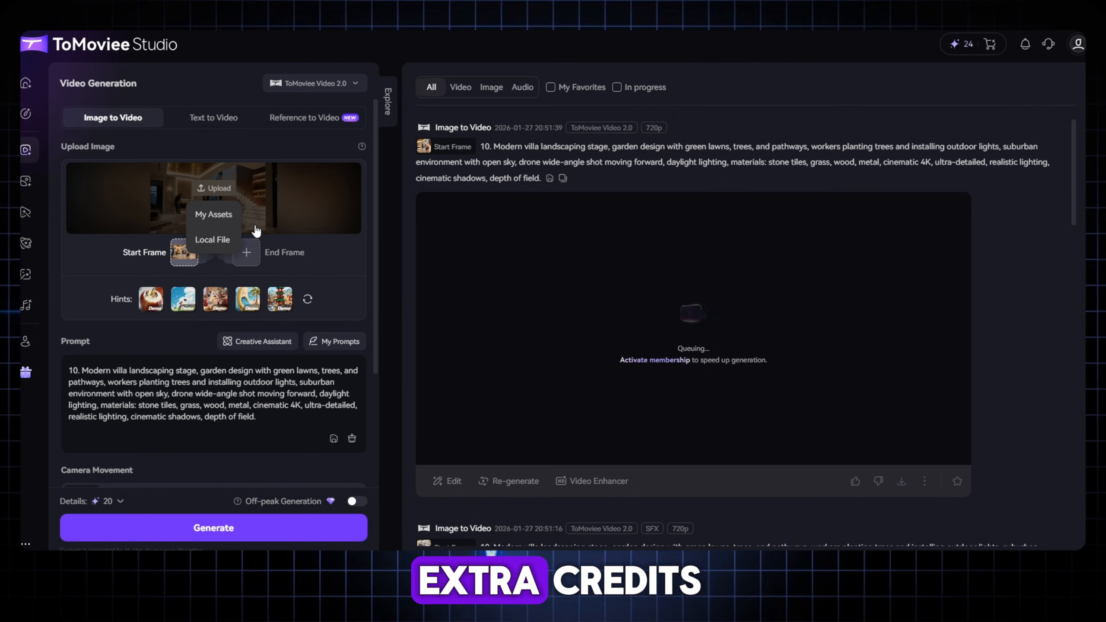
pyautogui.click(223, 249)
pyautogui.doubleClick(266, 99)
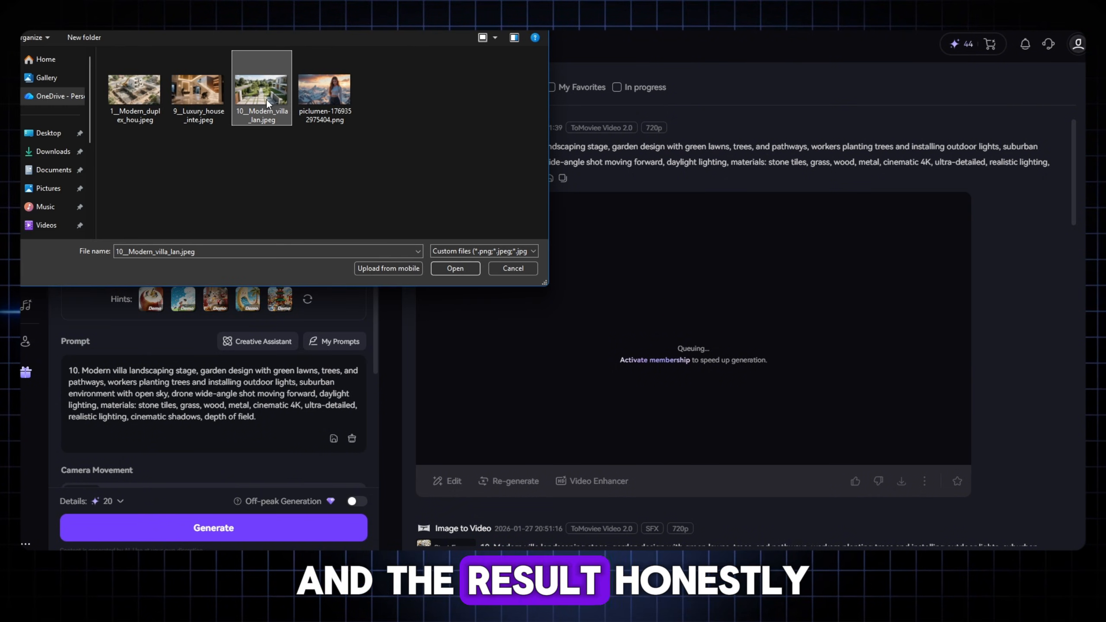
pyautogui.click(213, 527)
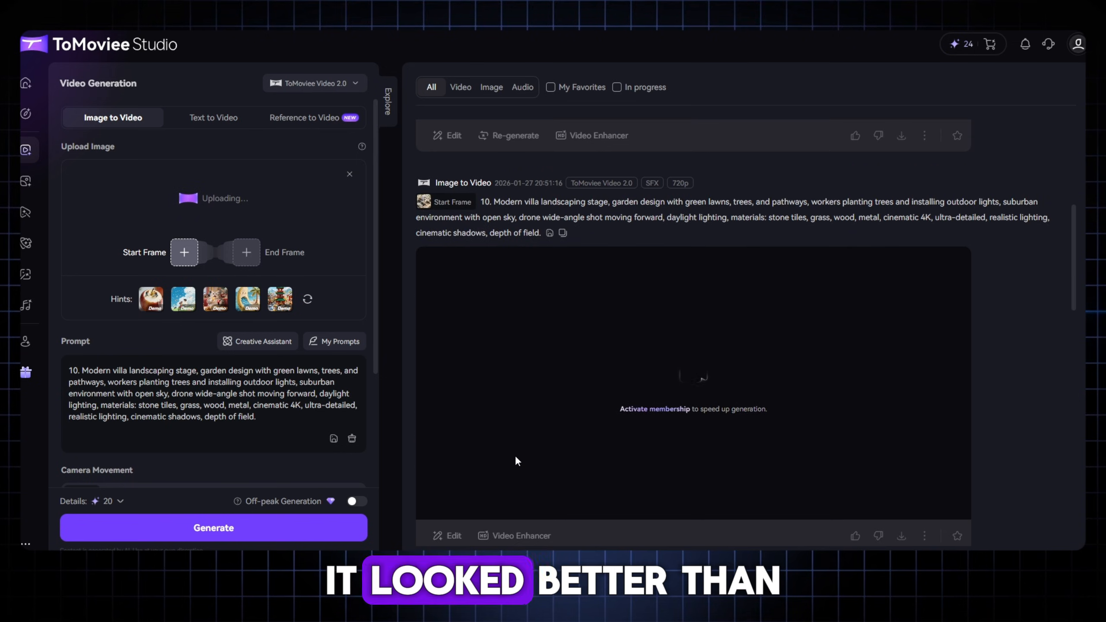
pyautogui.click(214, 528)
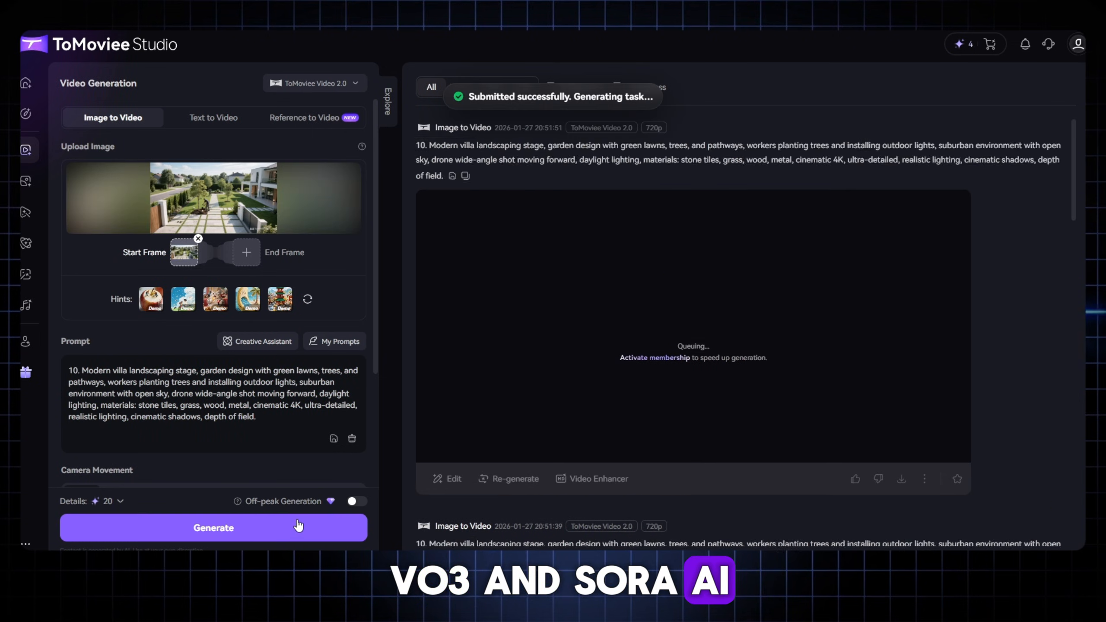
pyautogui.click(1012, 550)
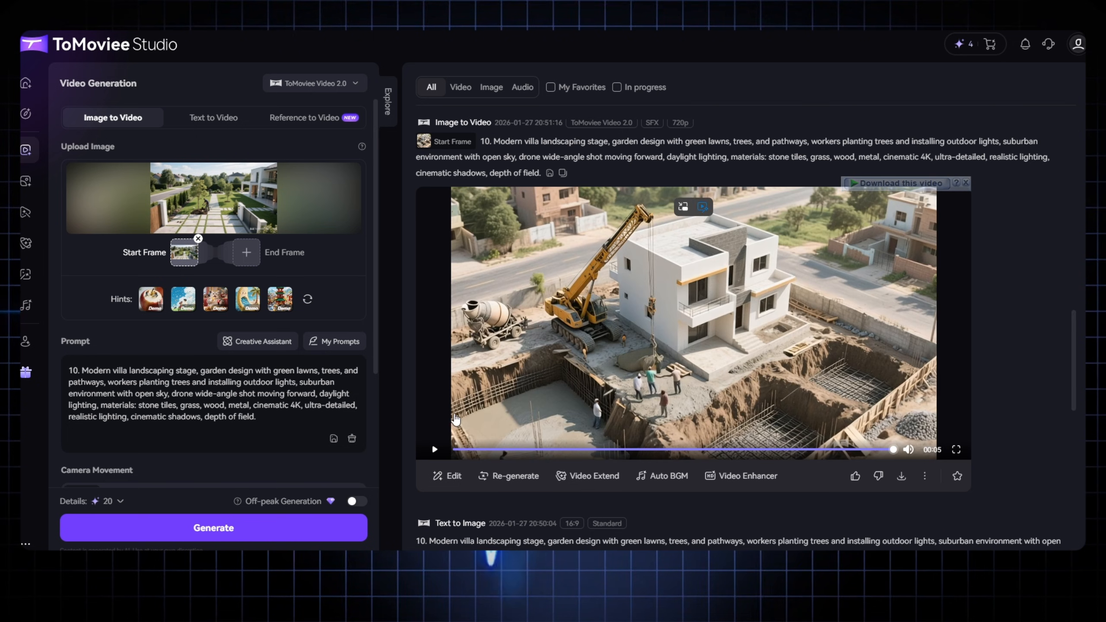
# Step: Play the finished construction-site clip in full screen, then exit full screen
pyautogui.click(435, 449)
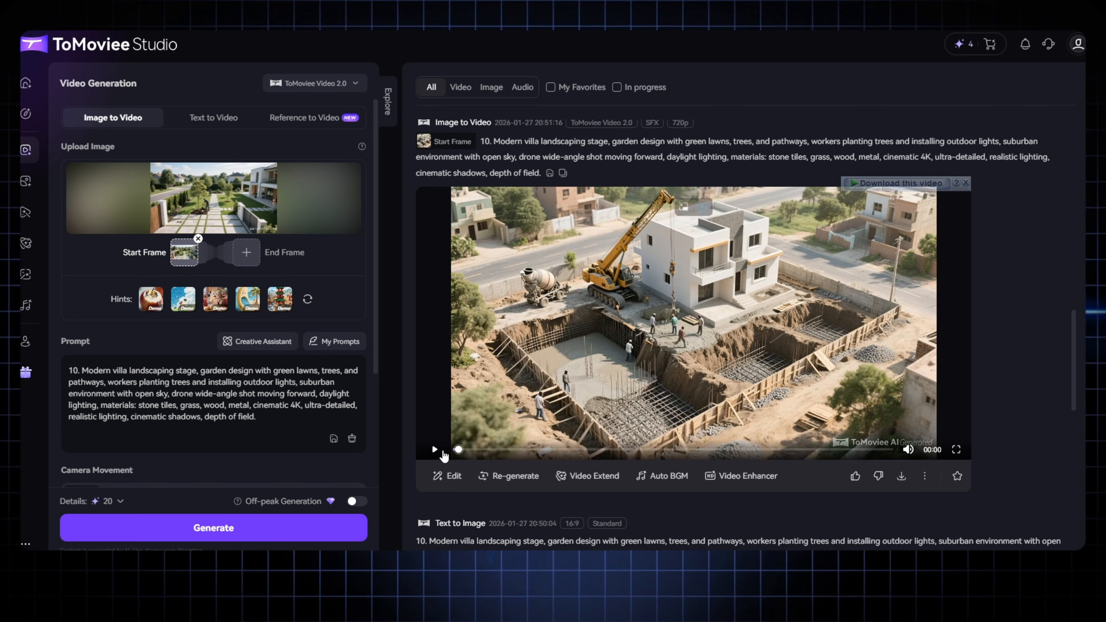
pyautogui.click(956, 449)
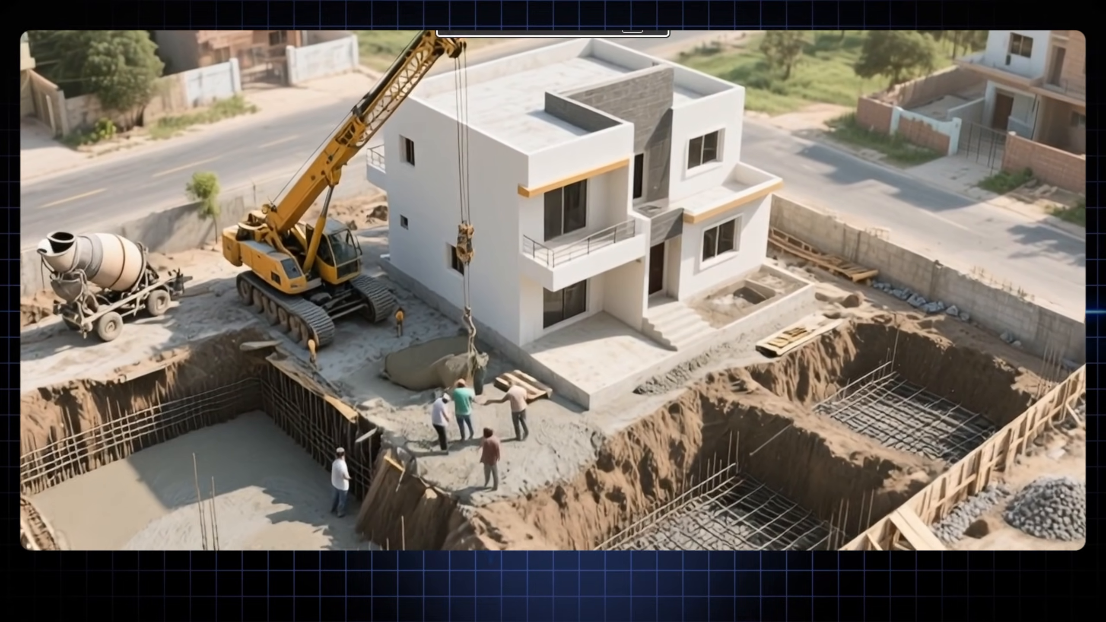
pyautogui.press('Escape')
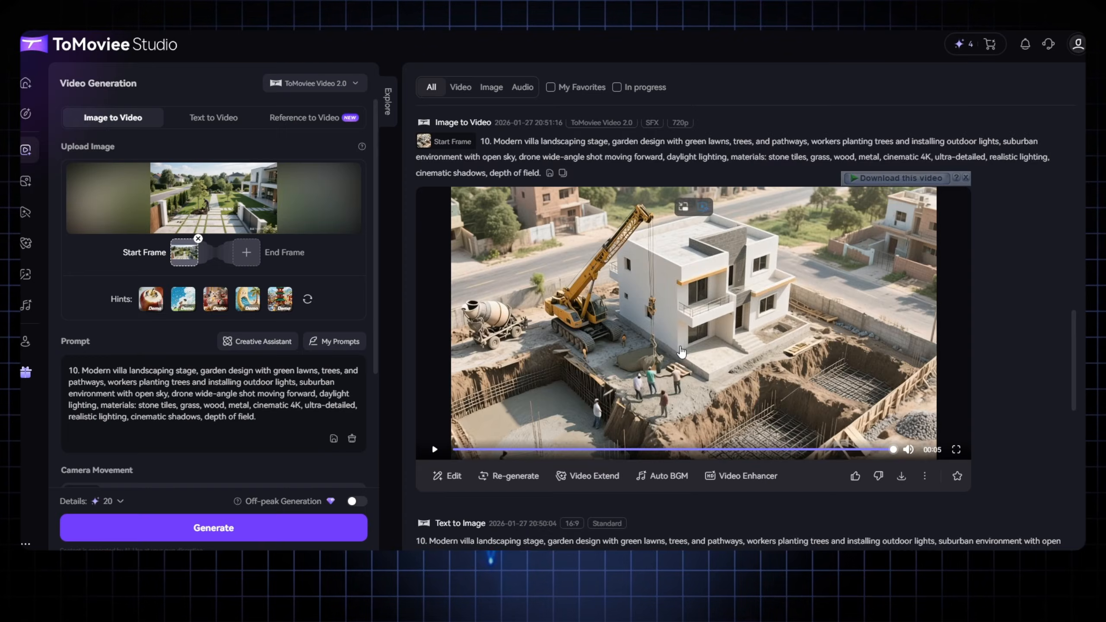
# Step: View the marble staircase clip's details, close them, and open the garden-villa clip
pyautogui.scroll(5, 432, 443)
pyautogui.click(435, 333)
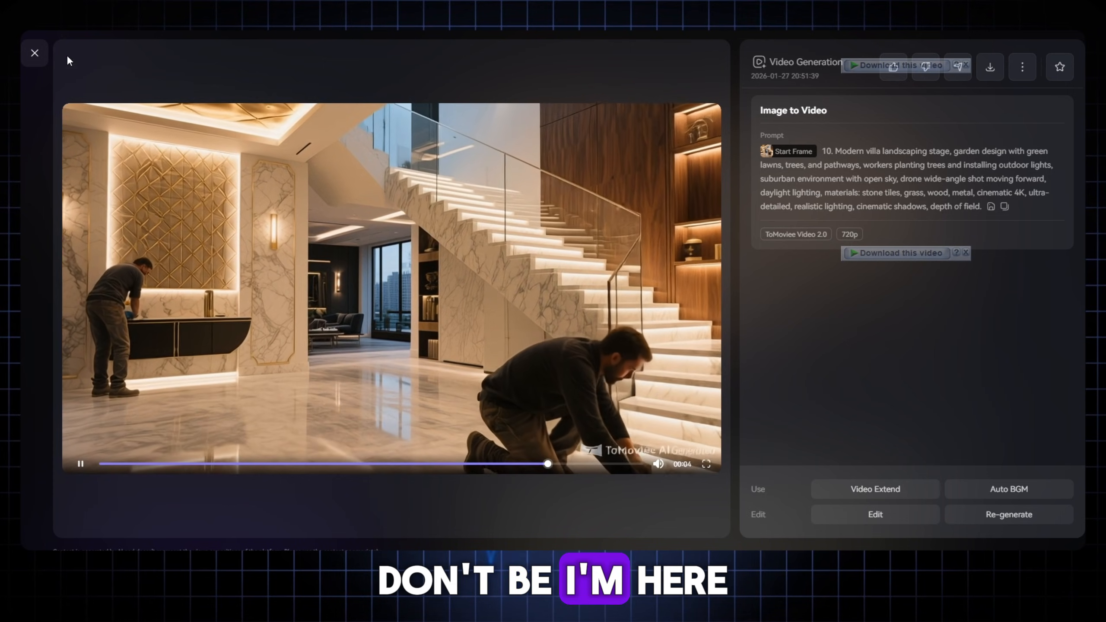
pyautogui.click(35, 55)
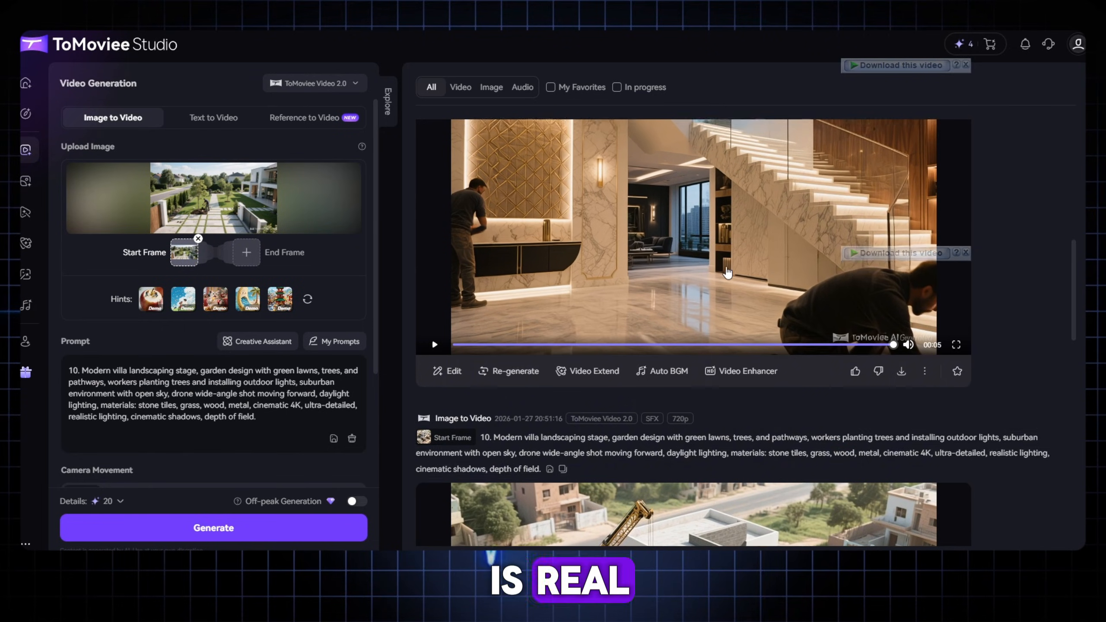
pyautogui.scroll(5, 690, 252)
pyautogui.click(690, 253)
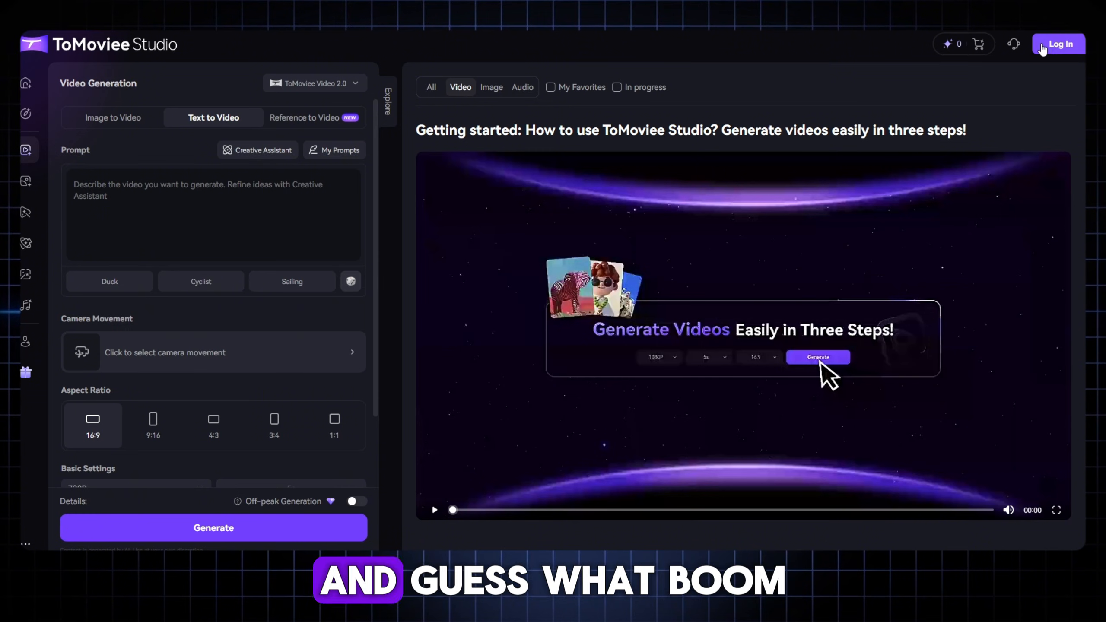
# Step: Create a new ToMoviee account using a fresh temporary e-mail address and a password
pyautogui.click(1060, 44)
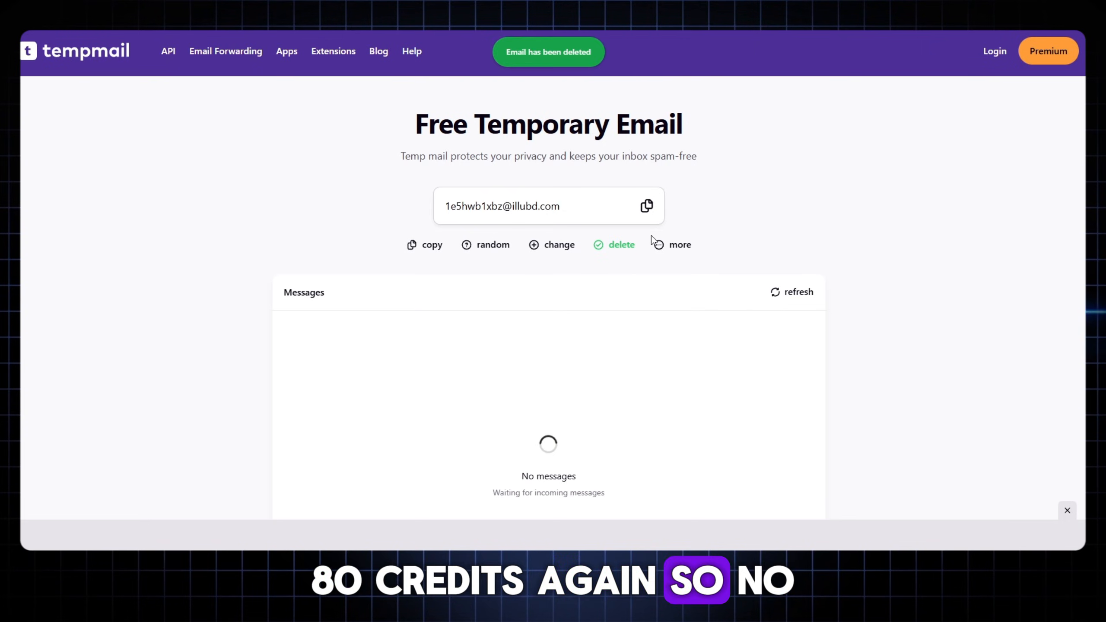
pyautogui.click(646, 206)
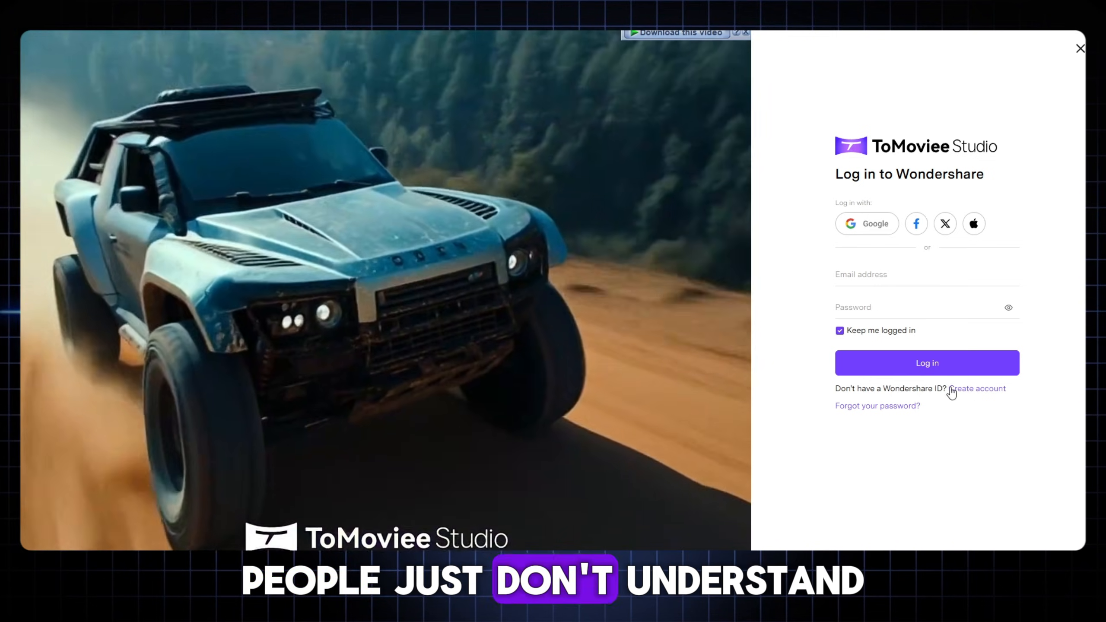
pyautogui.click(948, 387)
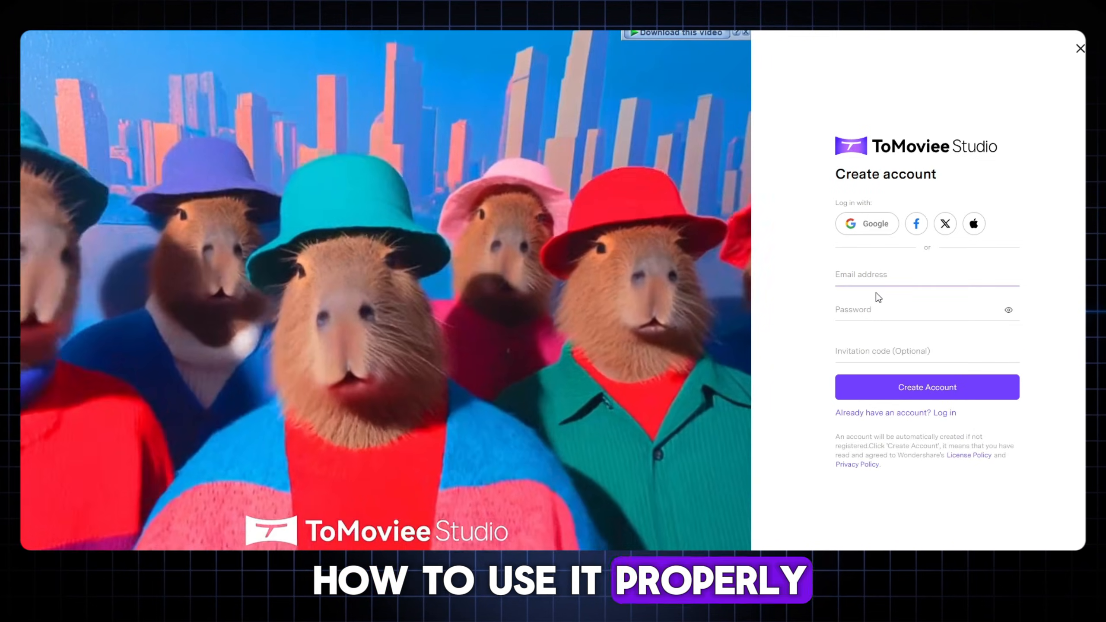
pyautogui.hotkey('ctrl', 'v')
pyautogui.click(873, 307)
pyautogui.hotkey('ctrl', 'v')
pyautogui.click(887, 388)
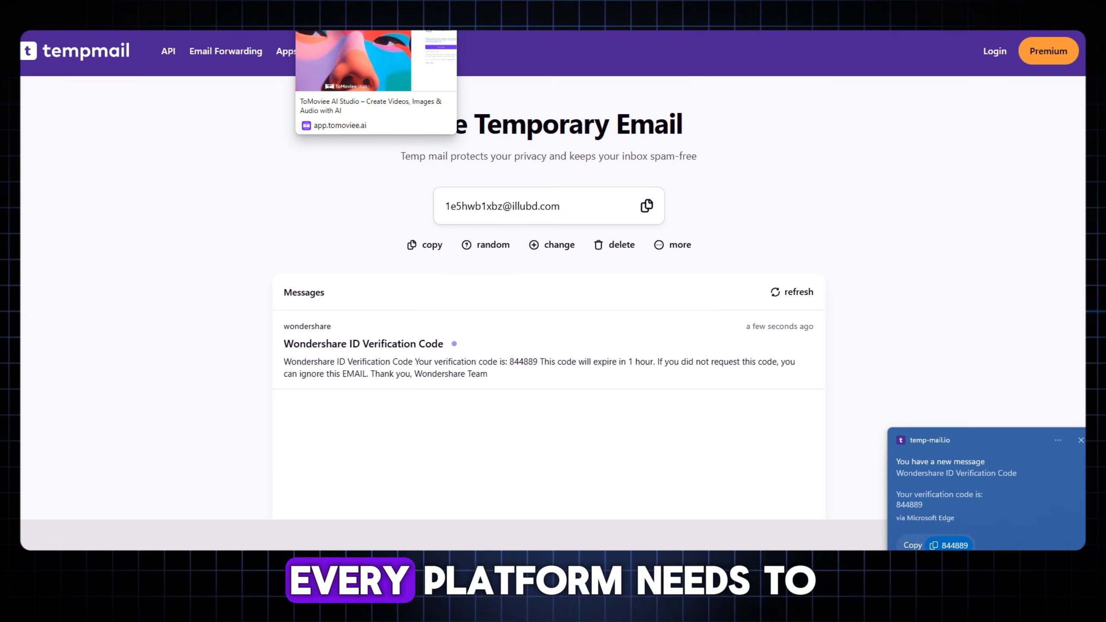
# Step: Correct and submit the six-digit verification code, then dismiss the 60-credit welcome message
pyautogui.click(375, 21)
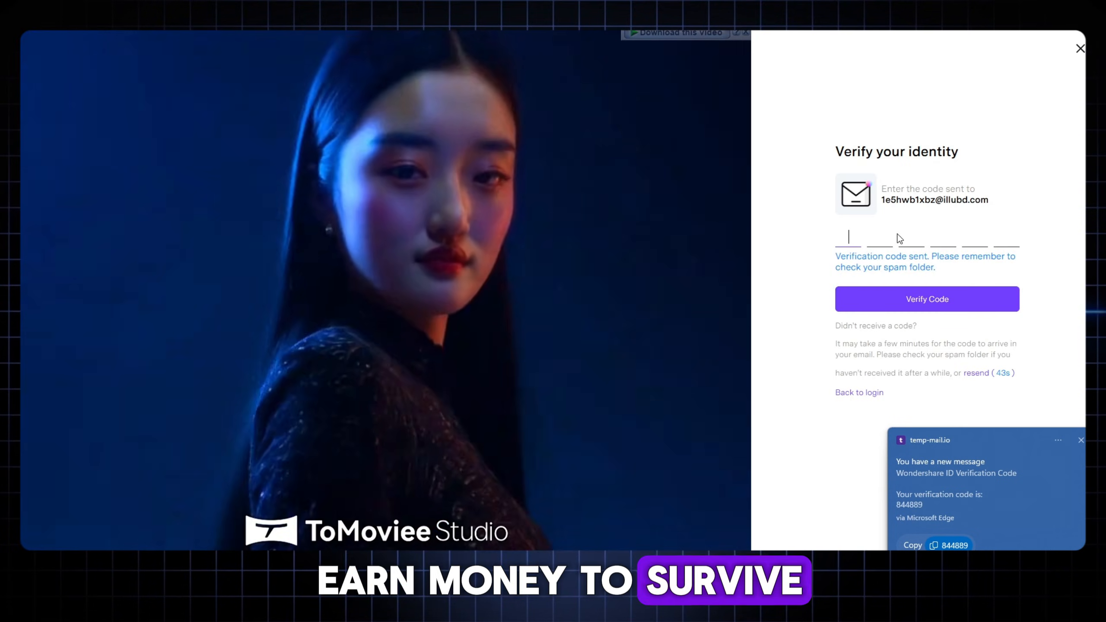
pyautogui.press('BackSpace')
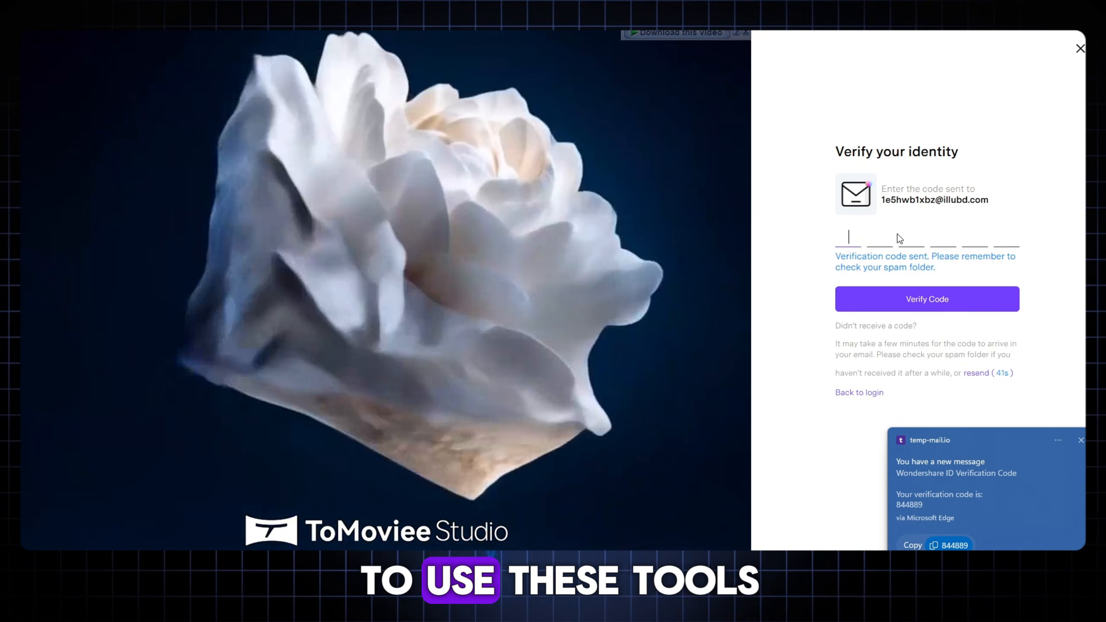
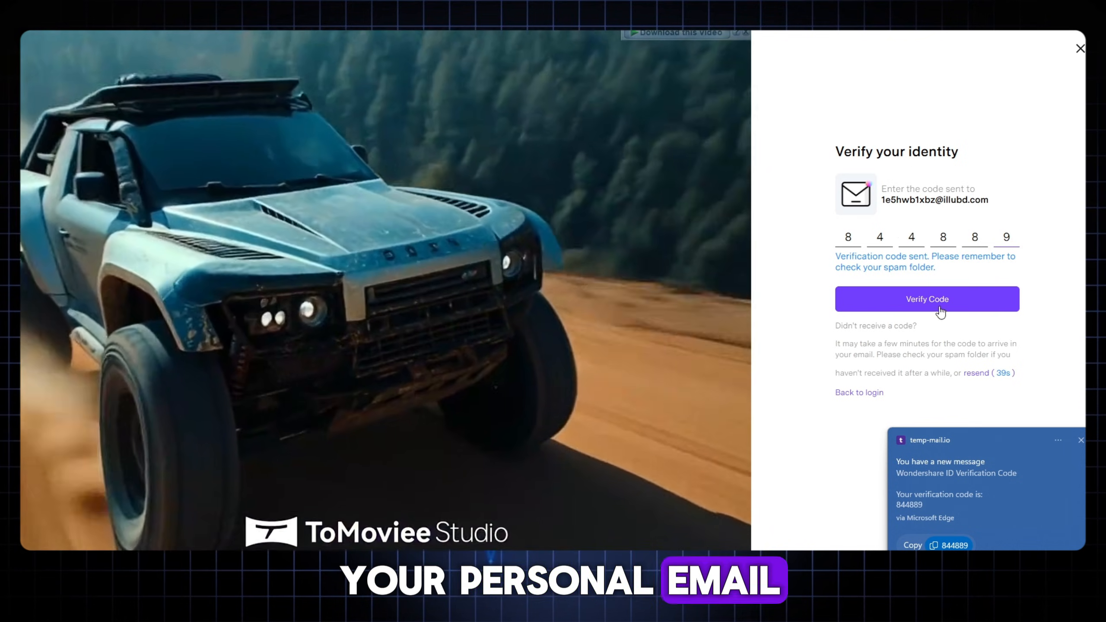
pyautogui.click(941, 311)
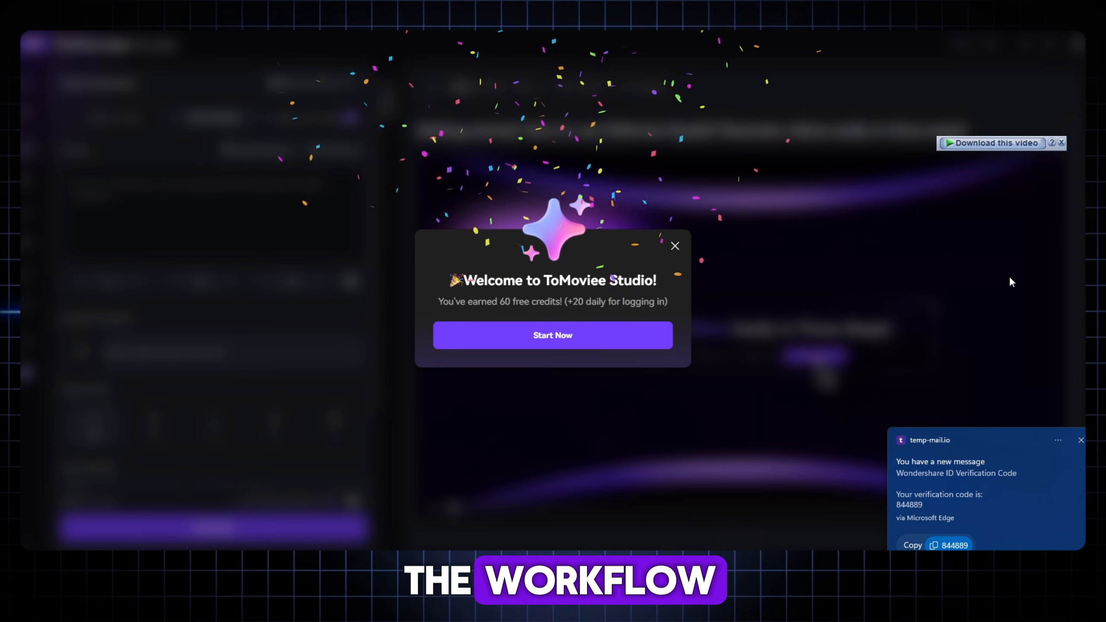
pyautogui.click(627, 334)
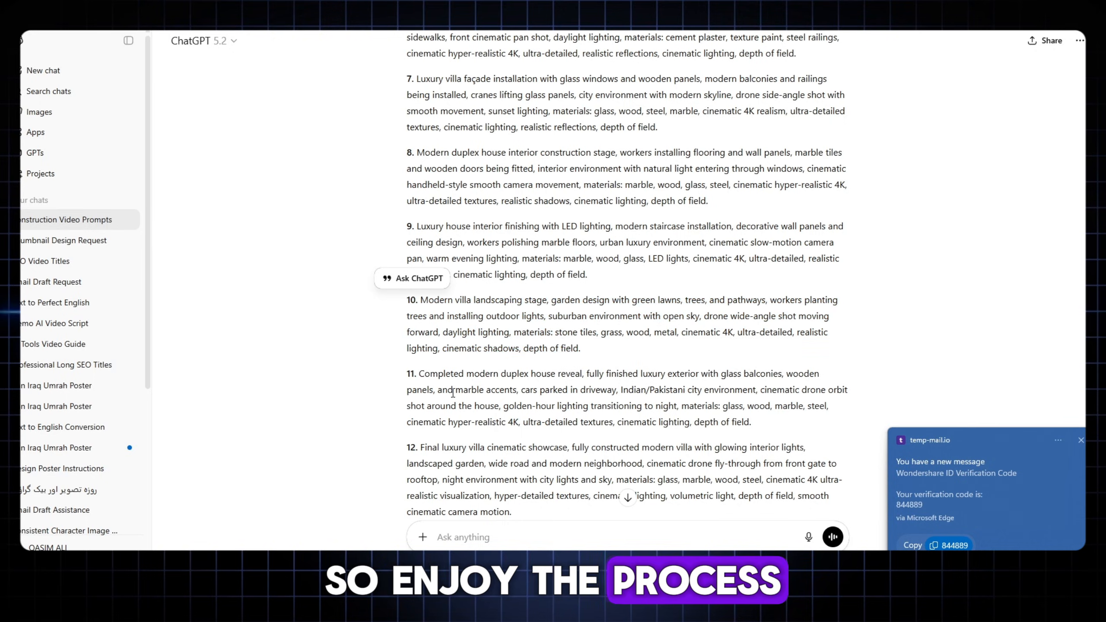
# Step: Paste ChatGPT's prompt 11 into the Text to Video prompt for the completed duplex house clip
pyautogui.tripleClick(497, 400)
pyautogui.rightClick(455, 395)
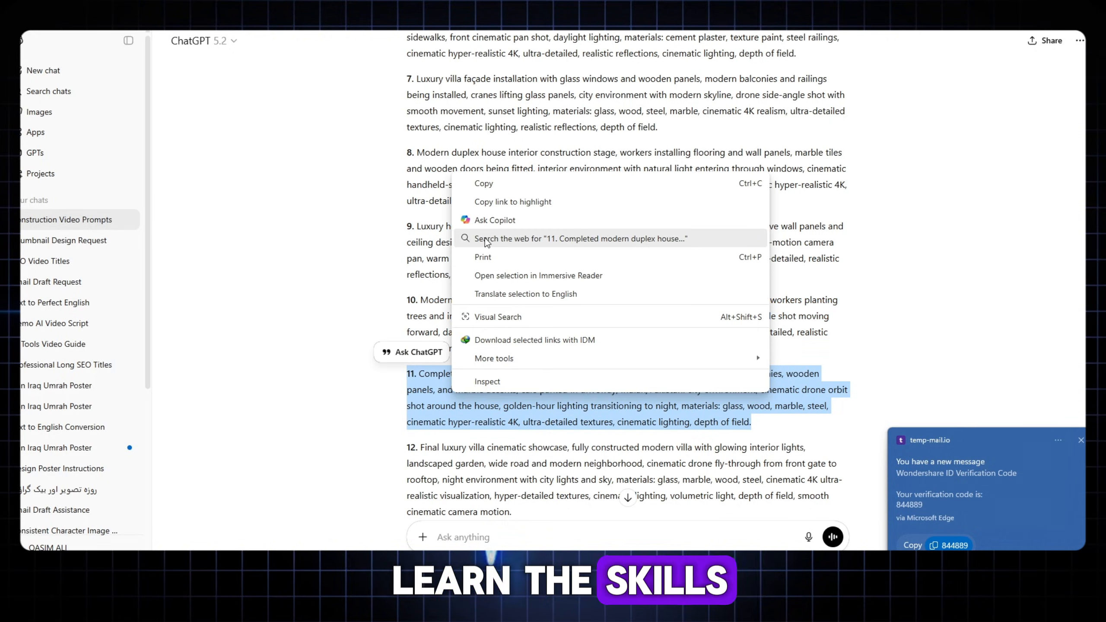
pyautogui.click(482, 182)
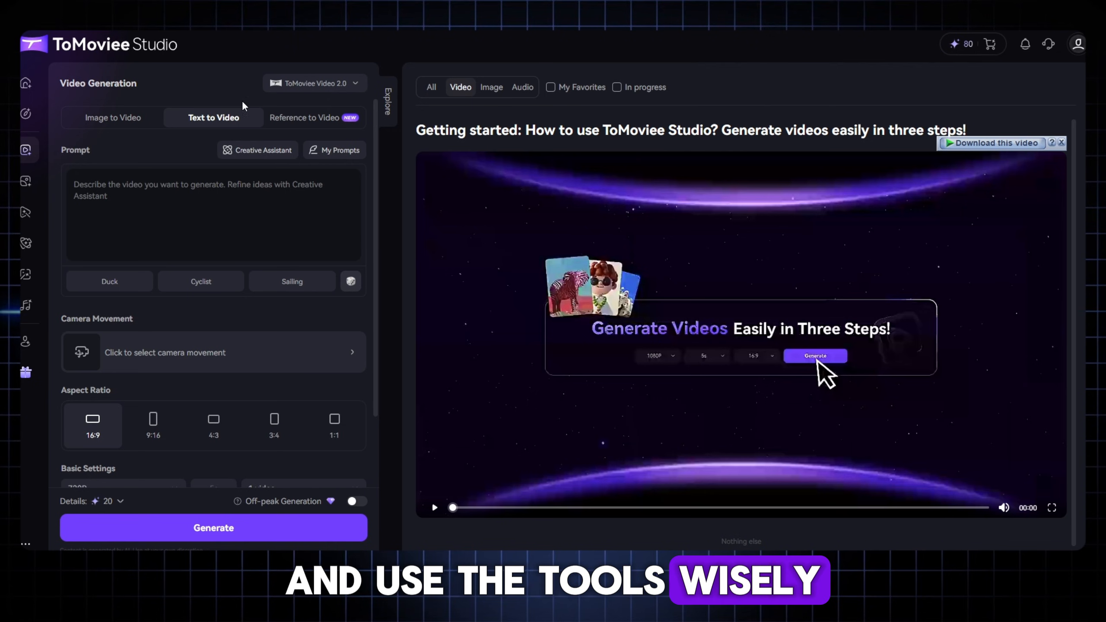
pyautogui.rightClick(192, 199)
pyautogui.click(231, 282)
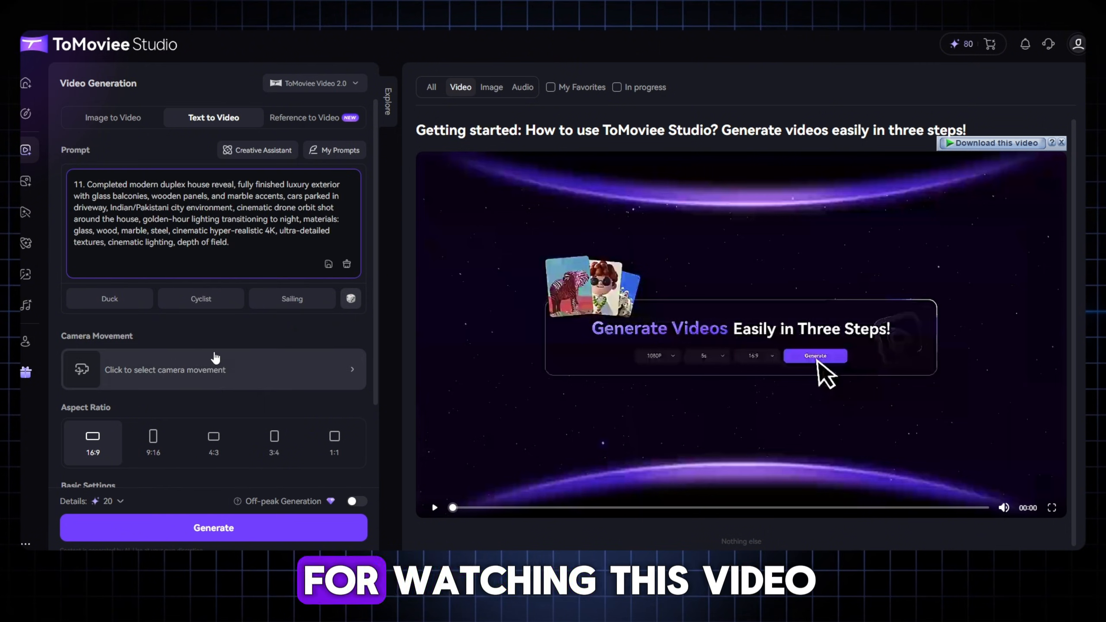
pyautogui.scroll(-3, 215, 357)
pyautogui.click(350, 501)
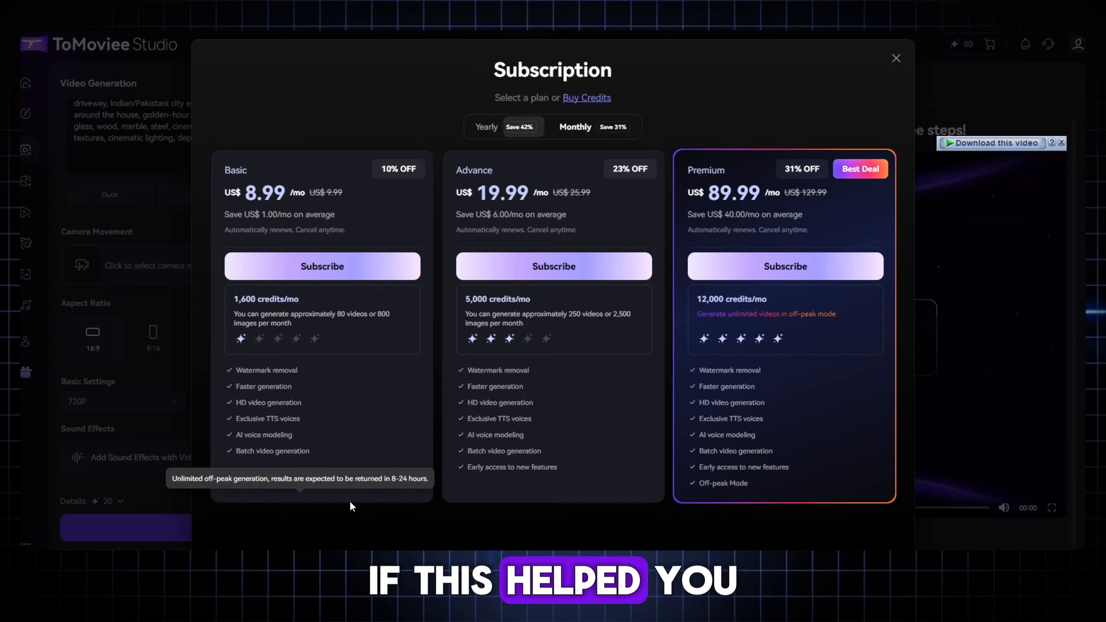
pyautogui.click(896, 58)
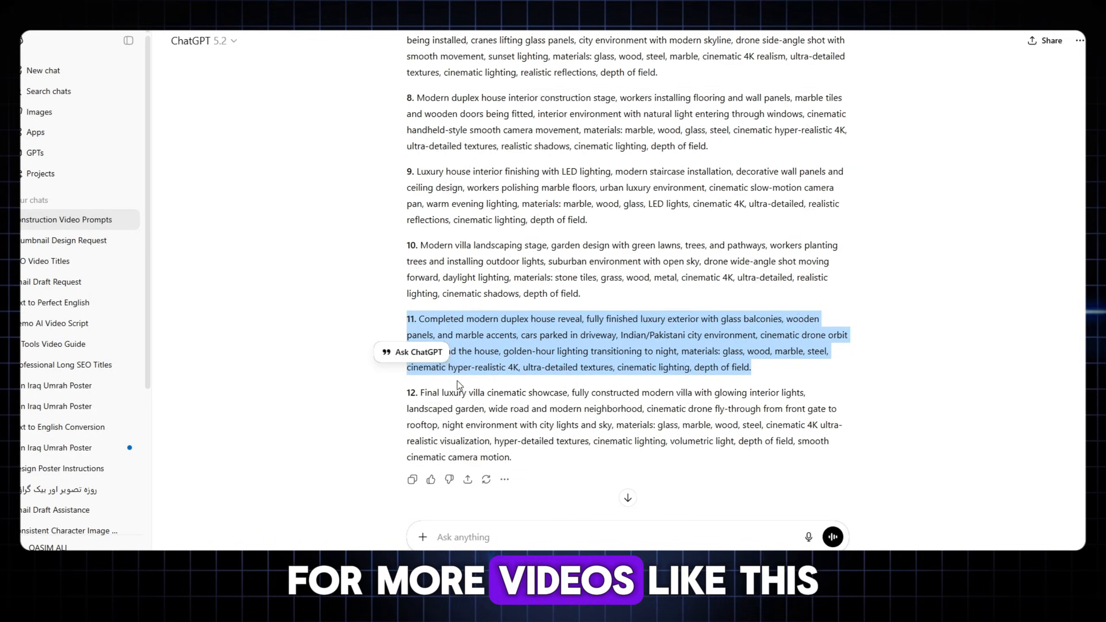
# Step: Copy prompt 12 from ChatGPT and paste it over the existing video prompt
pyautogui.tripleClick(476, 380)
pyautogui.rightClick(477, 380)
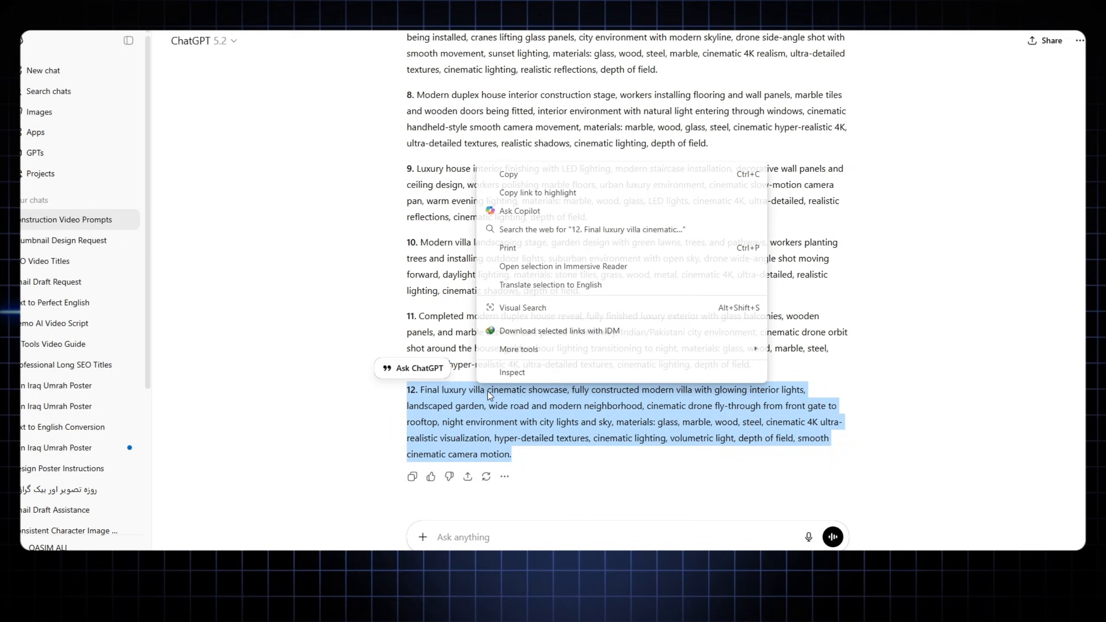
pyautogui.click(490, 394)
pyautogui.tripleClick(495, 396)
pyautogui.rightClick(496, 395)
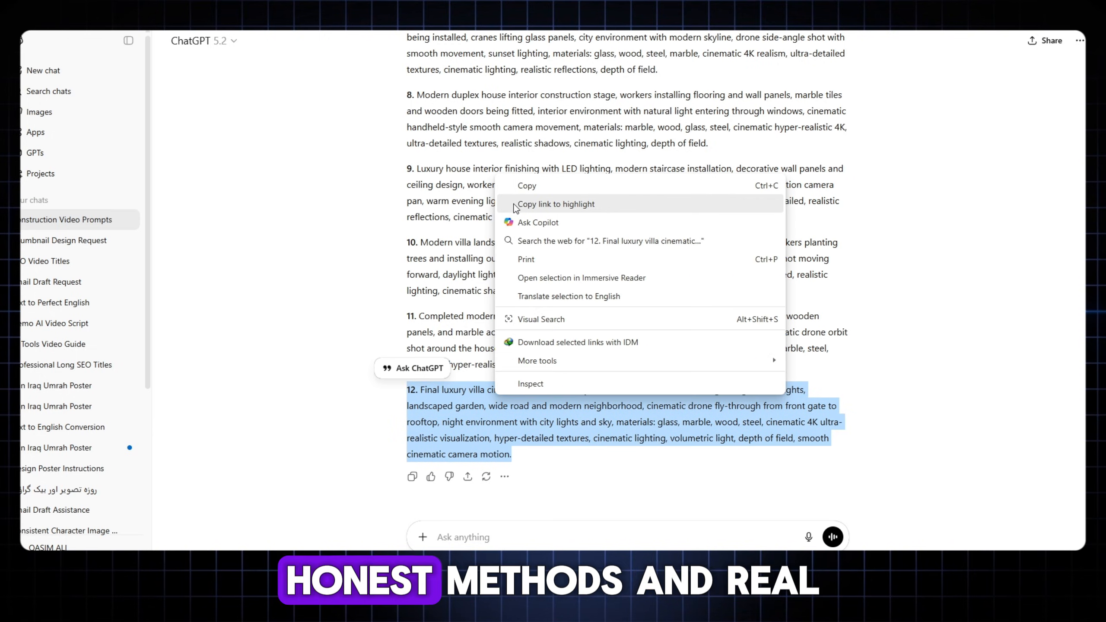
pyautogui.click(518, 187)
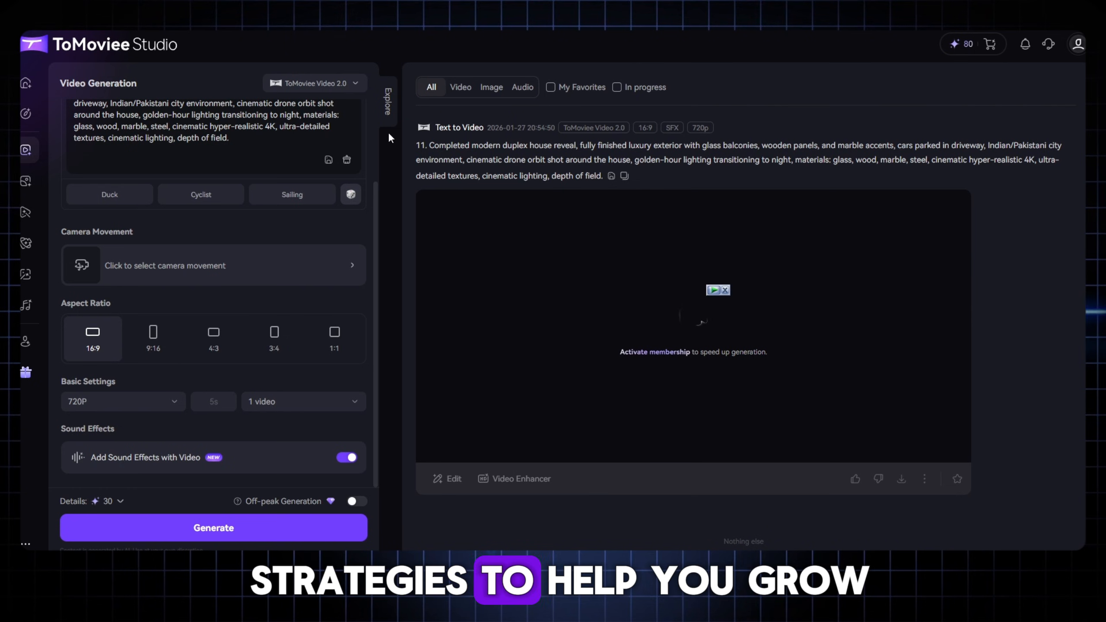
pyautogui.hotkey('ctrl', 'a')
pyautogui.click(298, 224)
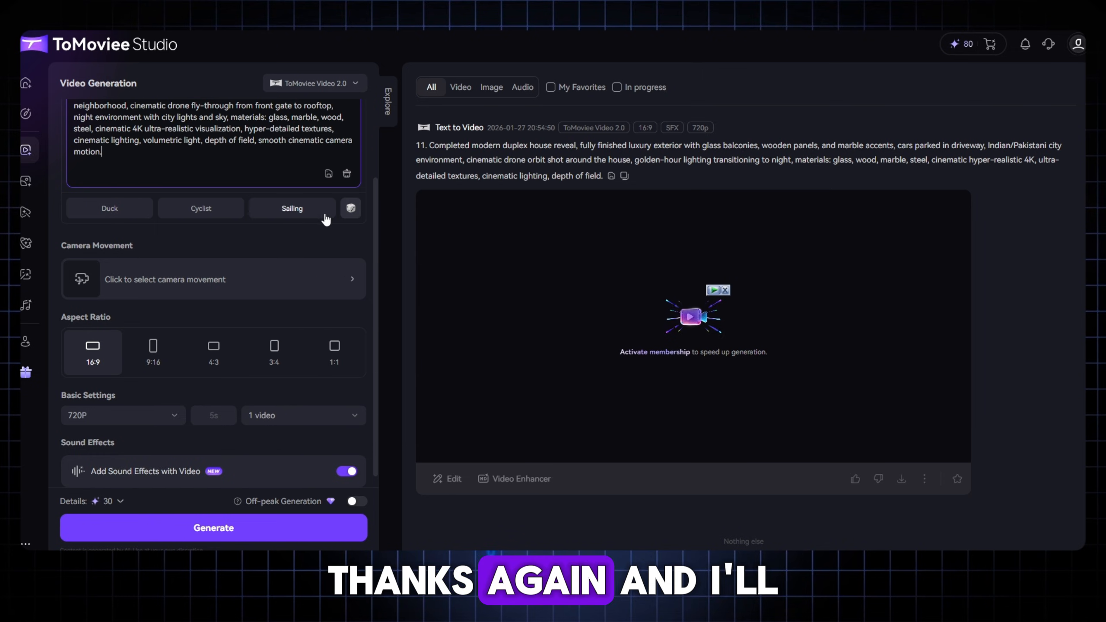
pyautogui.scroll(-1, 343, 289)
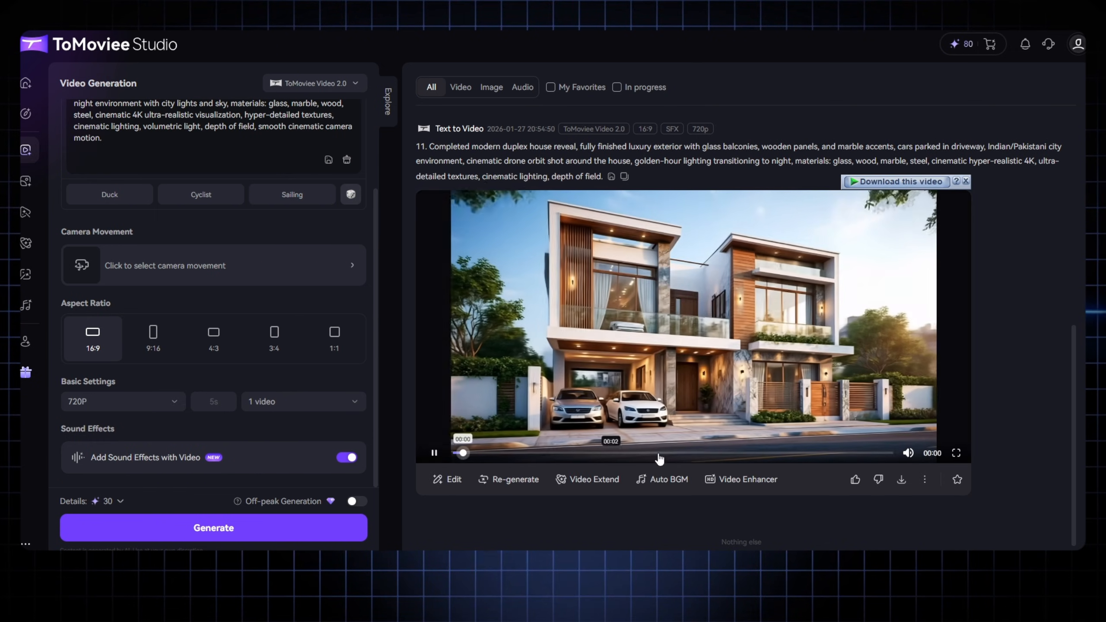
# Step: Watch the duplex house video full screen, then the night-lit villa video full screen
pyautogui.click(955, 453)
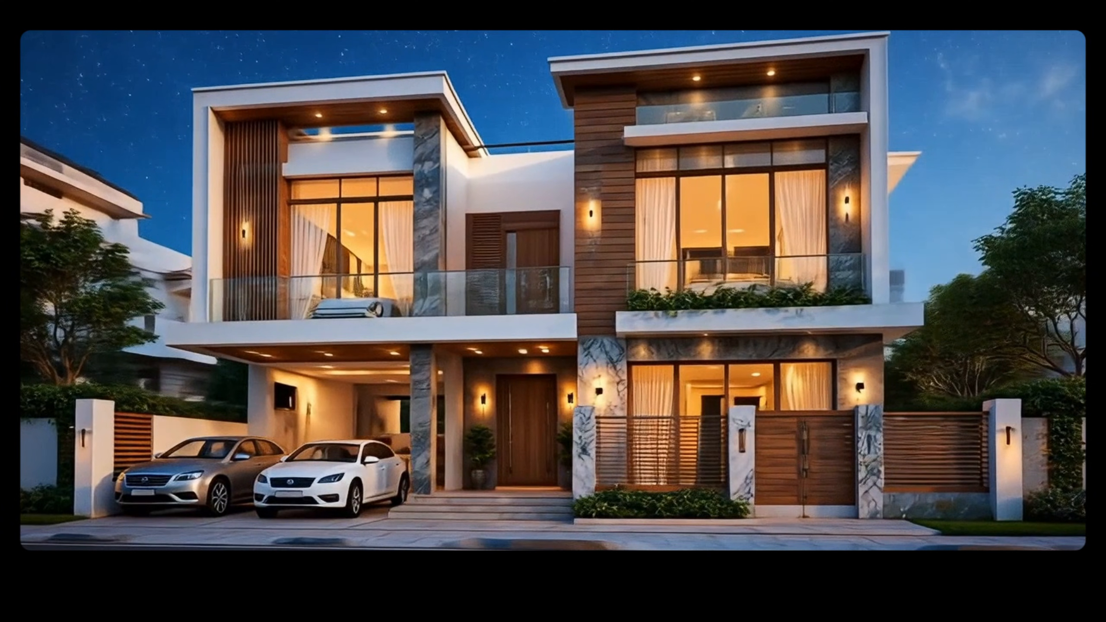
pyautogui.press('Escape')
pyautogui.scroll(5, 432, 446)
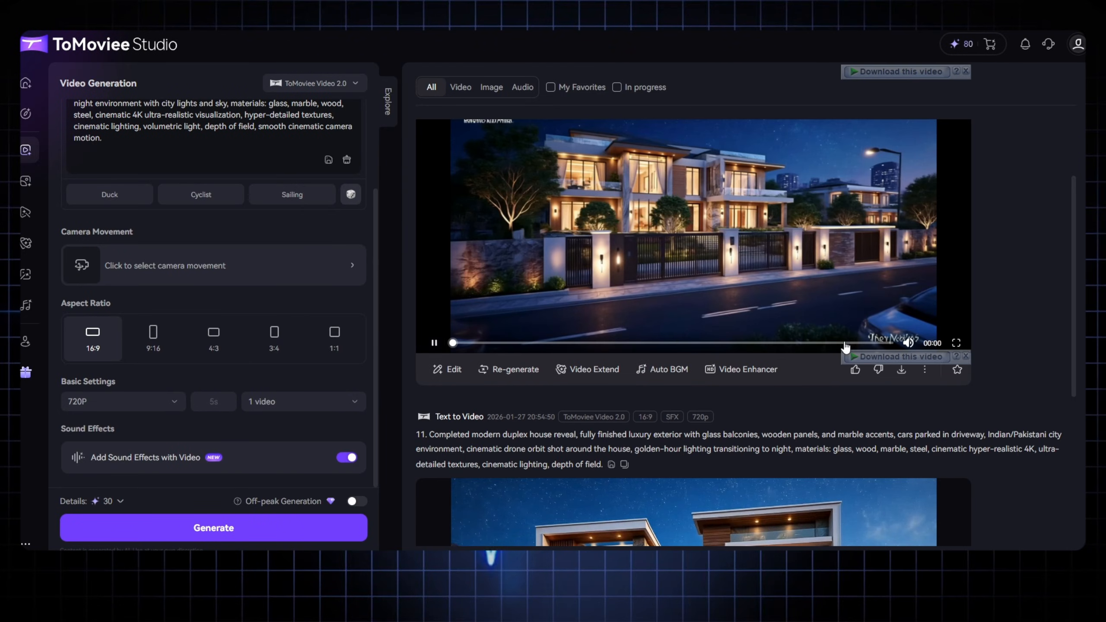
pyautogui.click(956, 343)
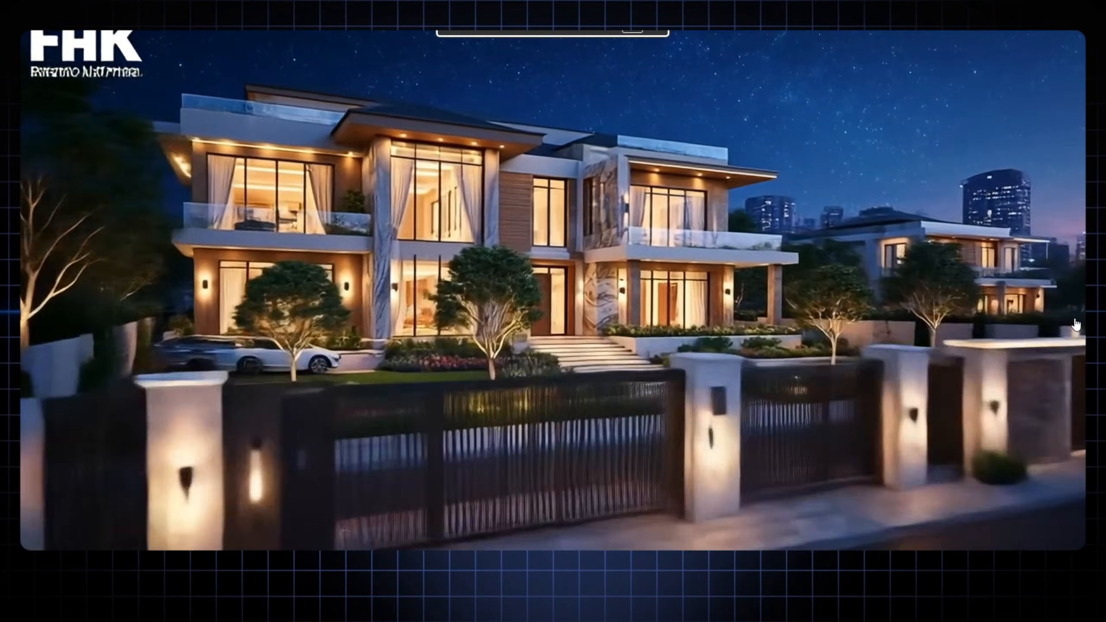